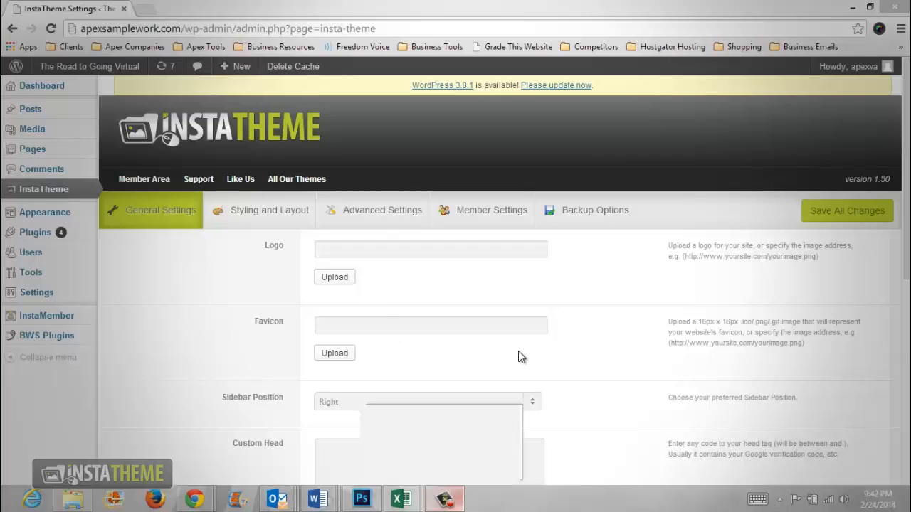
Keep the InstaLight theme design and choose the dark red theme color in the Styling and Layout settings
scroll(627, 381, "down", 2)
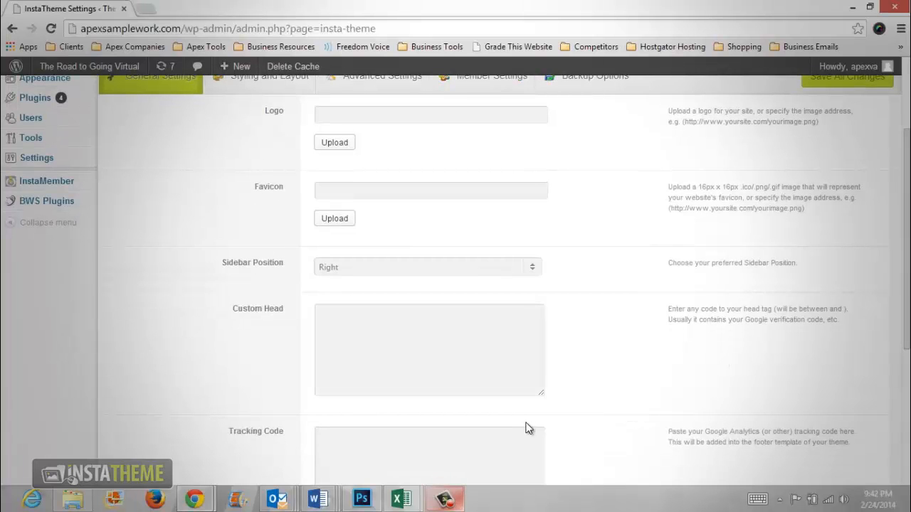
scroll(637, 424, "down", 4)
scroll(637, 422, "up", 4)
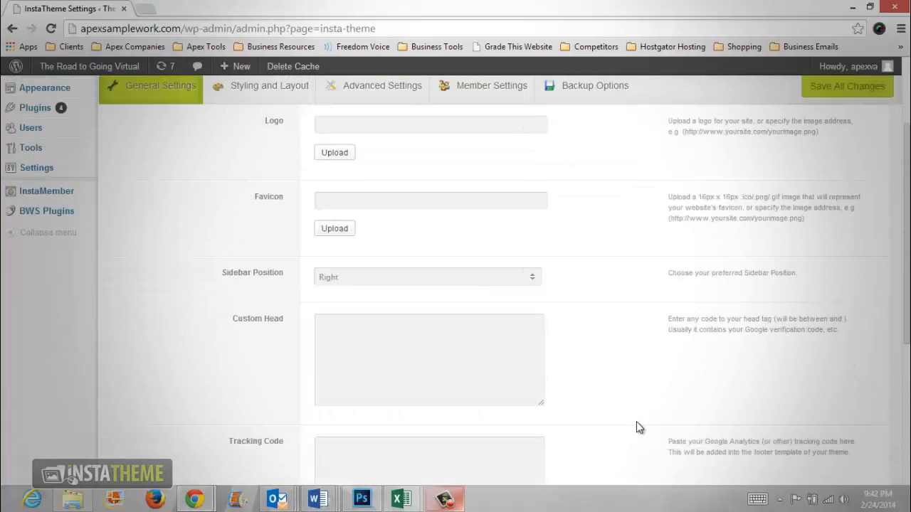
scroll(455, 299, "up", 3)
left_click(279, 217)
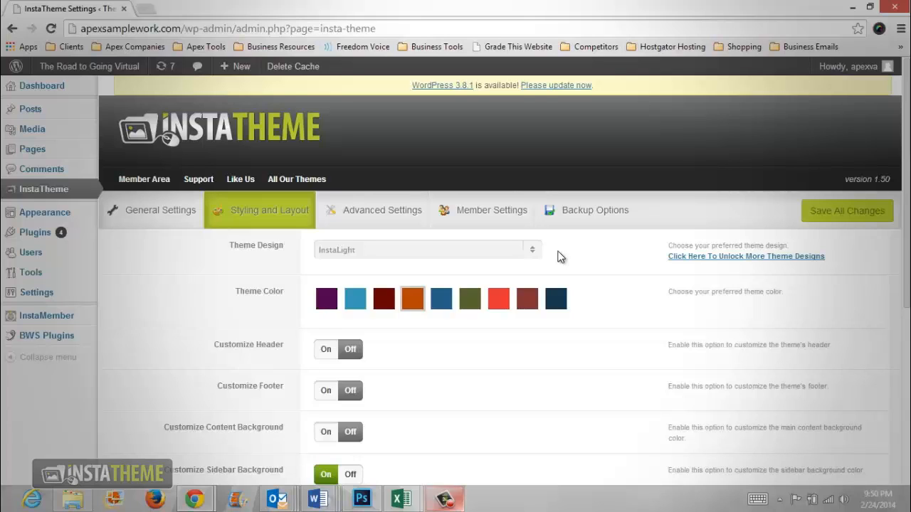
left_click(533, 259)
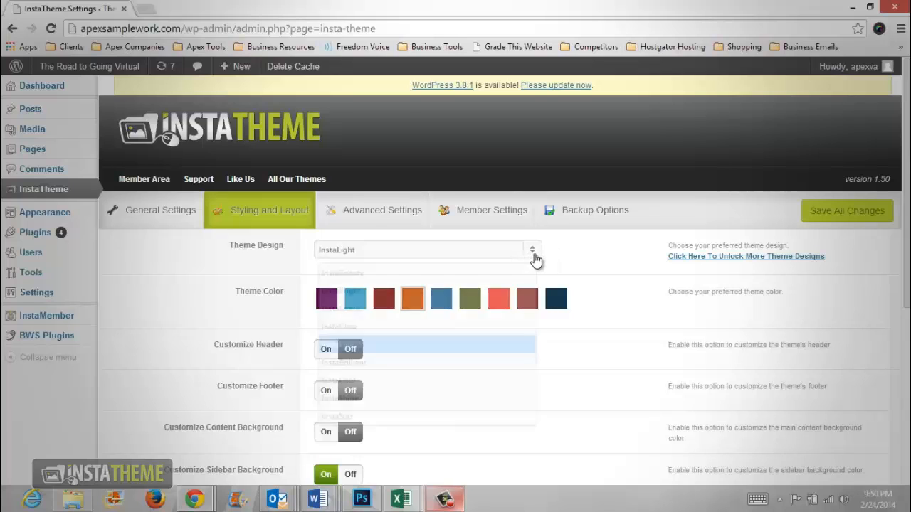
left_click(491, 344)
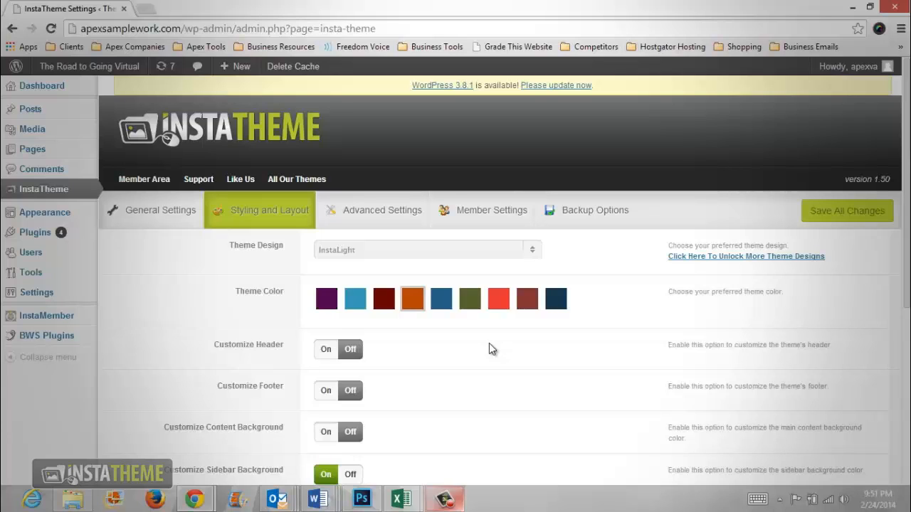
left_click(383, 298)
Turn on the InstaAttention Bar in the Advanced Settings of the theme
scroll(571, 276, "down", 2)
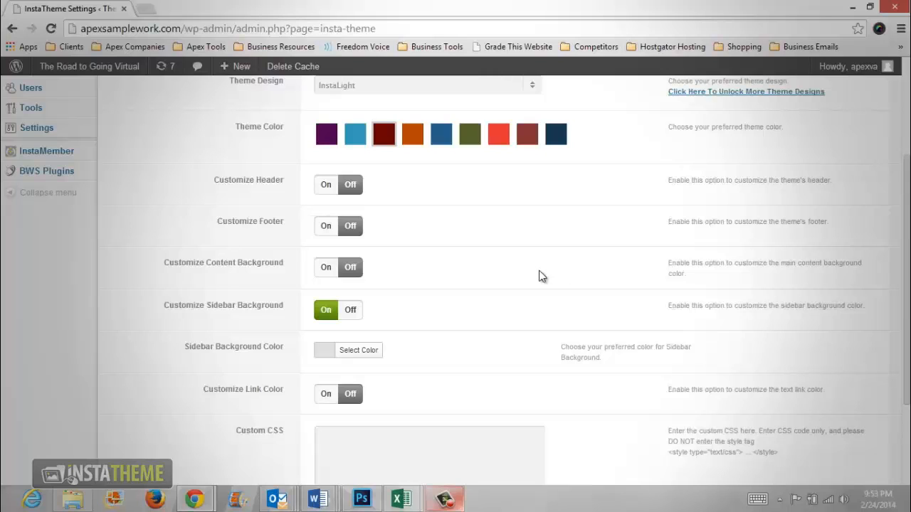
scroll(361, 325, "down", 3)
left_click(362, 325)
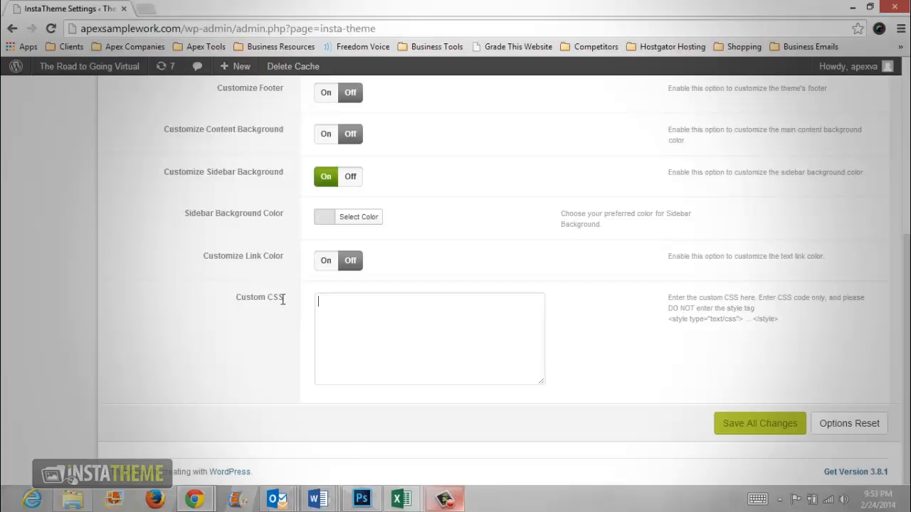
scroll(328, 246, "up", 4)
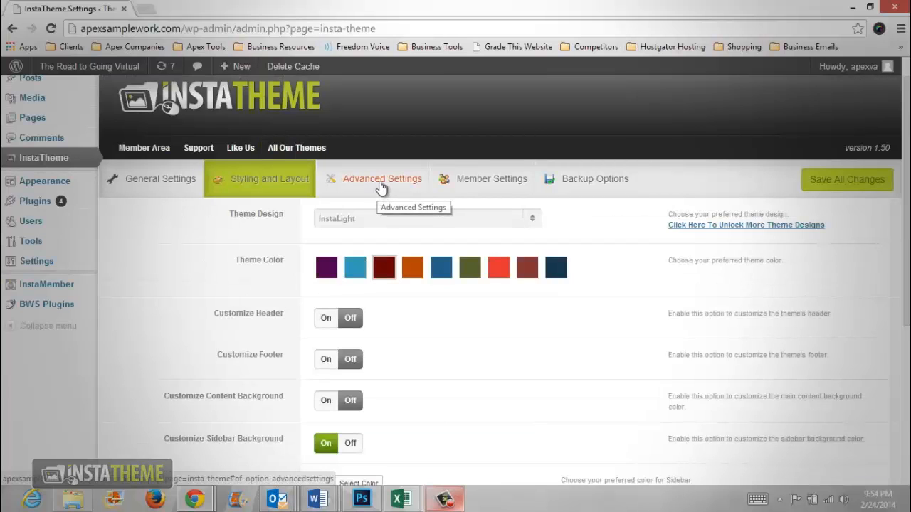
left_click(381, 185)
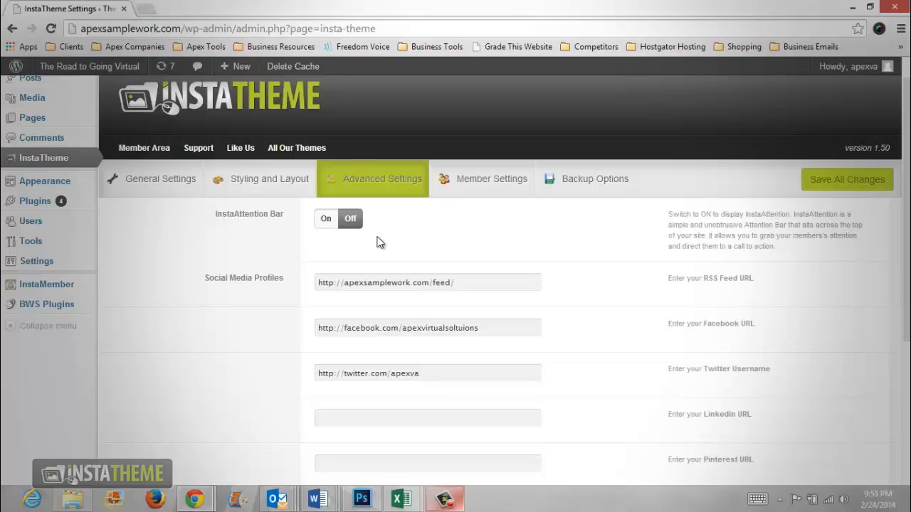
left_click(326, 221)
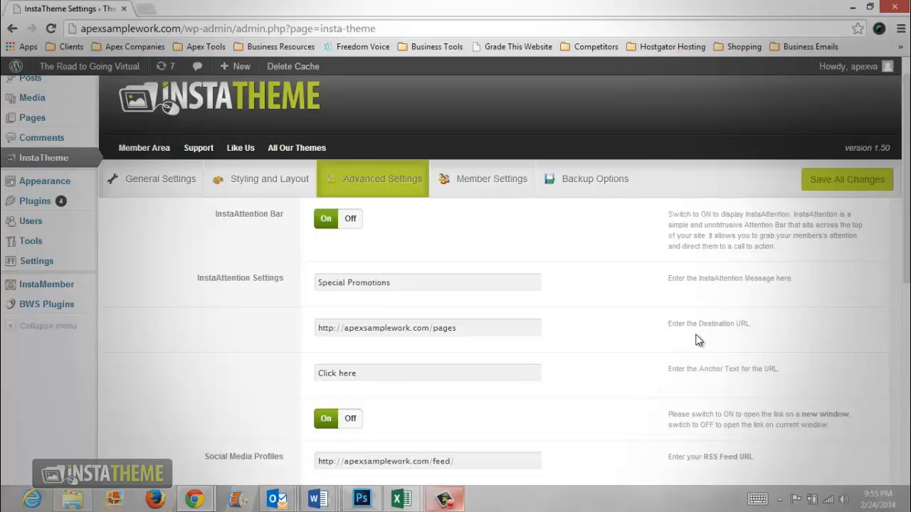
Go through the social media profile and Facebook App ID fields and save all changes
scroll(715, 370, "down", 1)
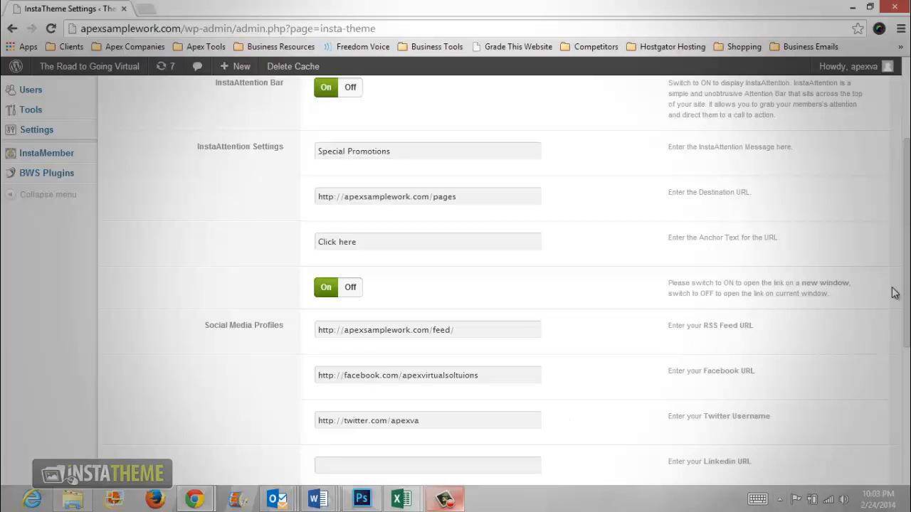
scroll(423, 281, "down", 1)
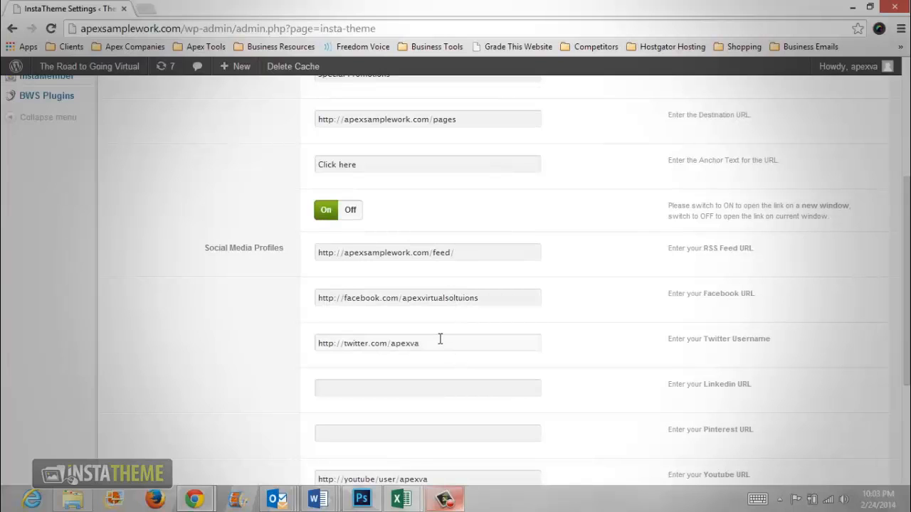
scroll(462, 238, "down", 3)
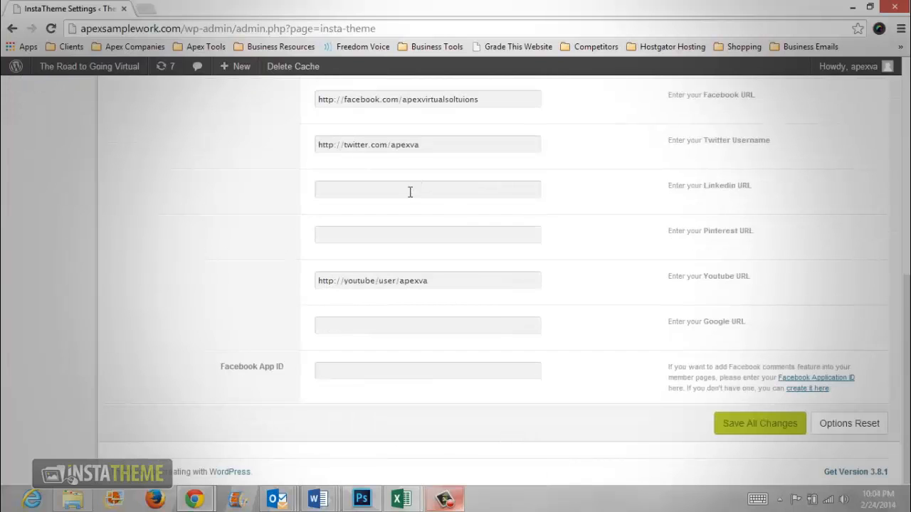
left_click(411, 190)
left_click(446, 239)
left_click(475, 284)
left_click(495, 330)
left_click(480, 371)
left_click(756, 423)
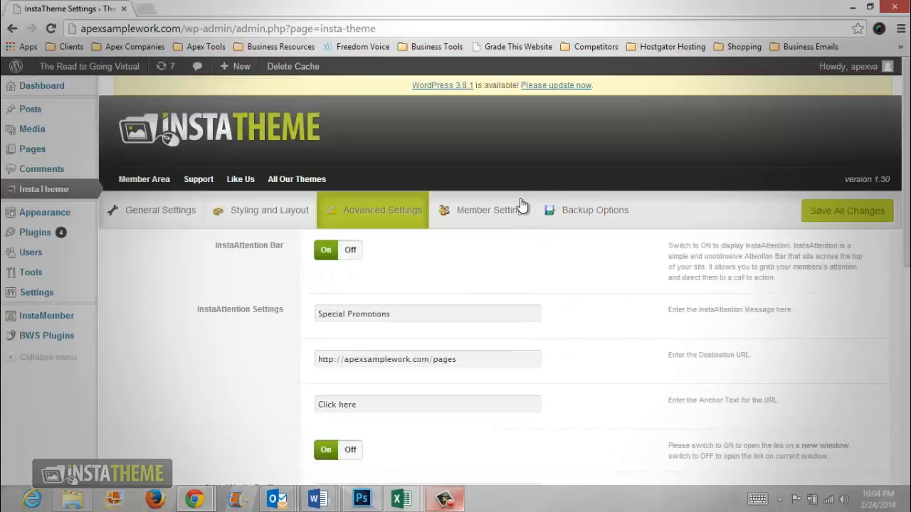
Turn on Show InstaWelcome in the Member Settings and open the Backup Options
left_click(490, 224)
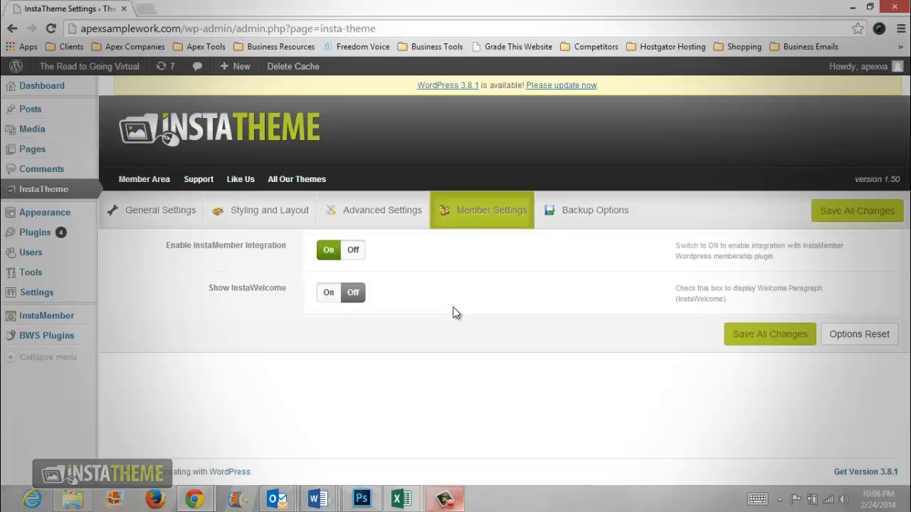
left_click(324, 295)
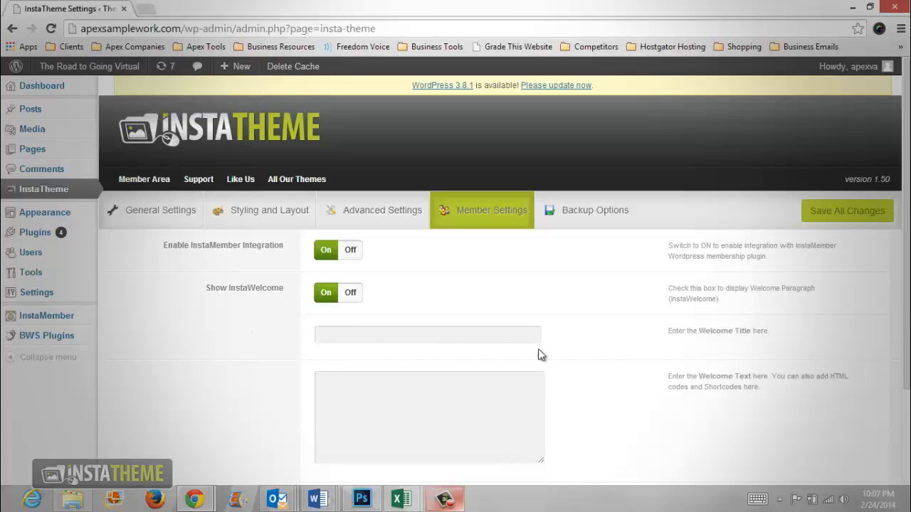
left_click(376, 331)
left_click(412, 420)
scroll(444, 360, "down", 2)
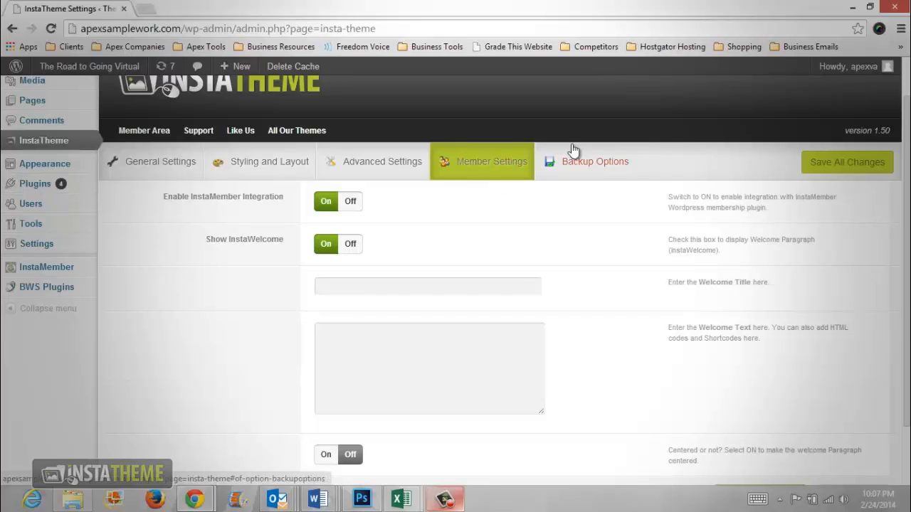
left_click(590, 170)
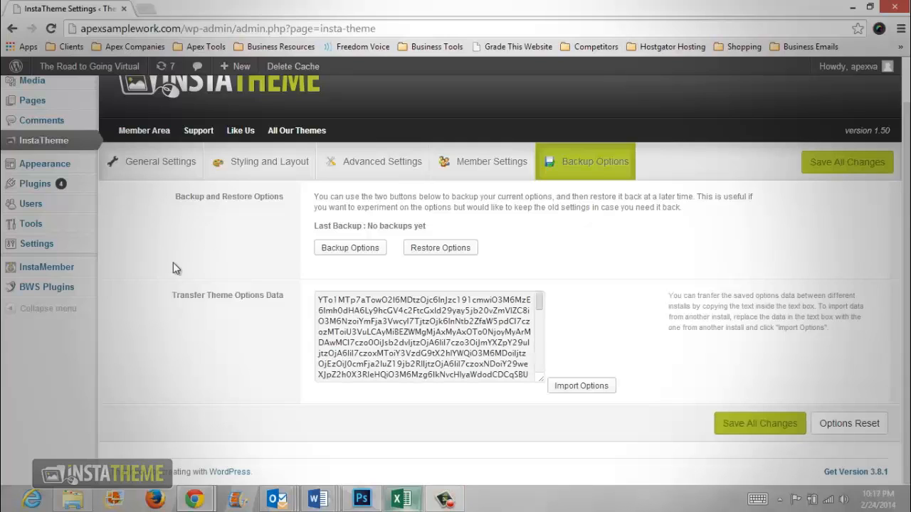
Open the WordPress menu editor, check the list of available menus and view the site in the other browser tab
mouse_move(61, 166)
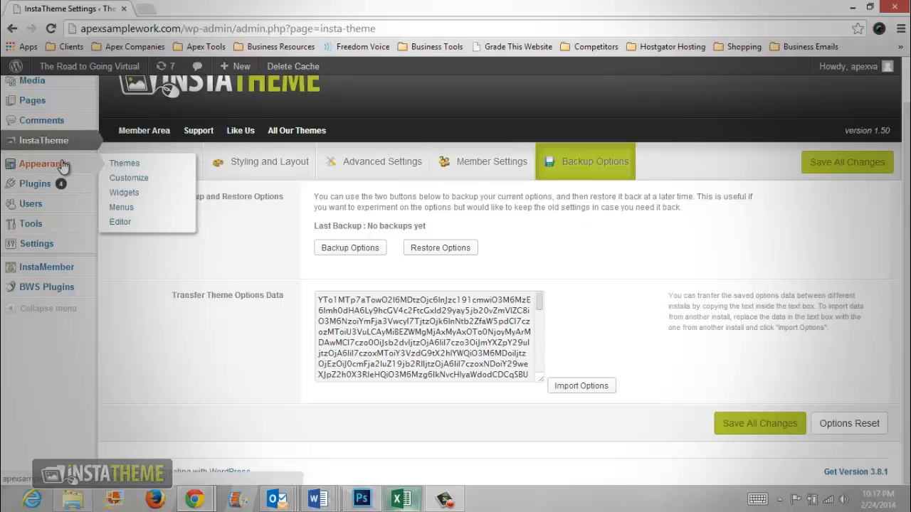
left_click(128, 209)
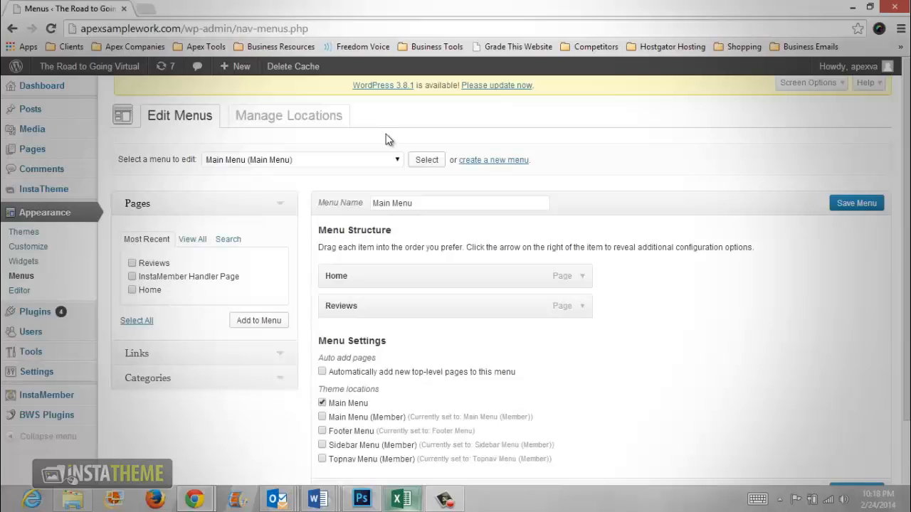
left_click(399, 160)
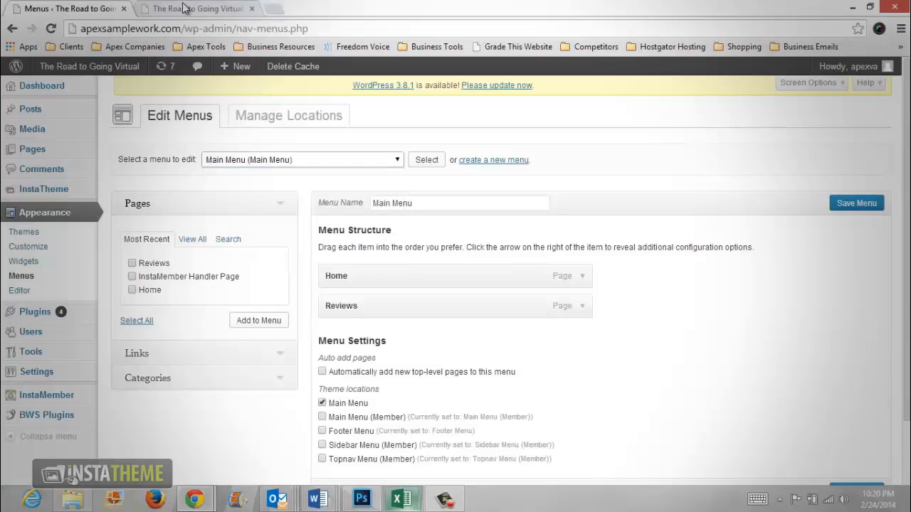
left_click(187, 8)
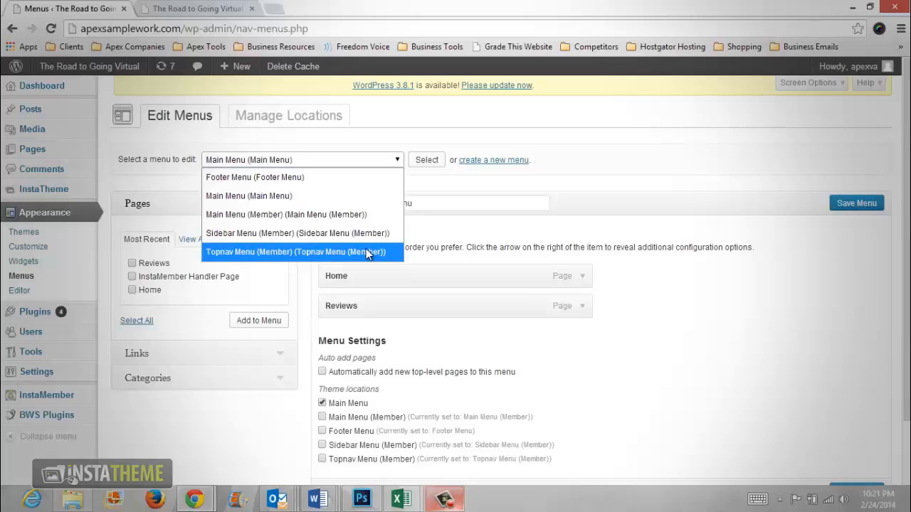
Restrict the Home item of the Main Menu to members with access to Test Product
left_click(582, 276)
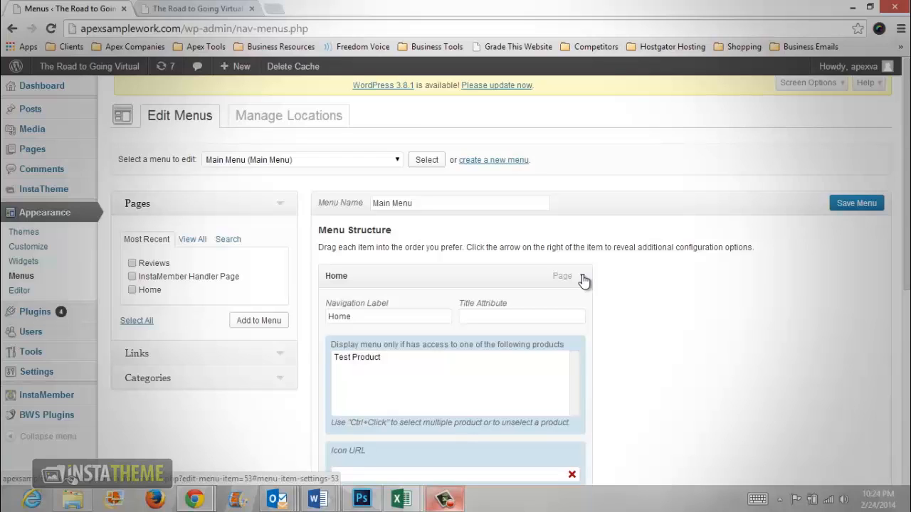
left_click(378, 359)
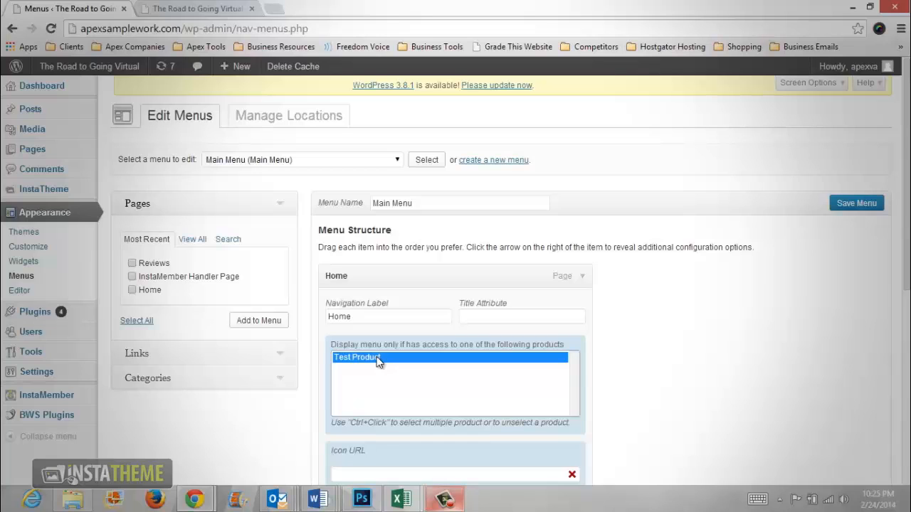
scroll(596, 356, "down", 3)
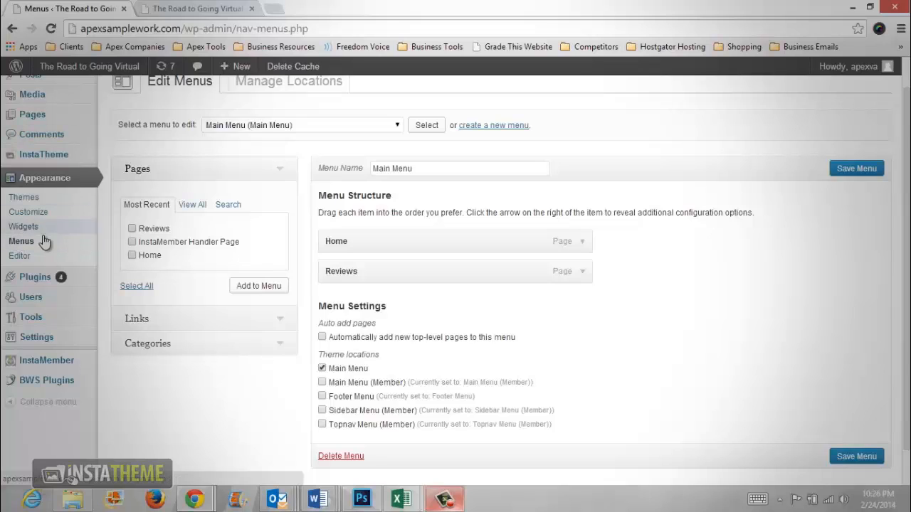
Show the selectable icons for the Home menu item's icon URL
left_click(582, 242)
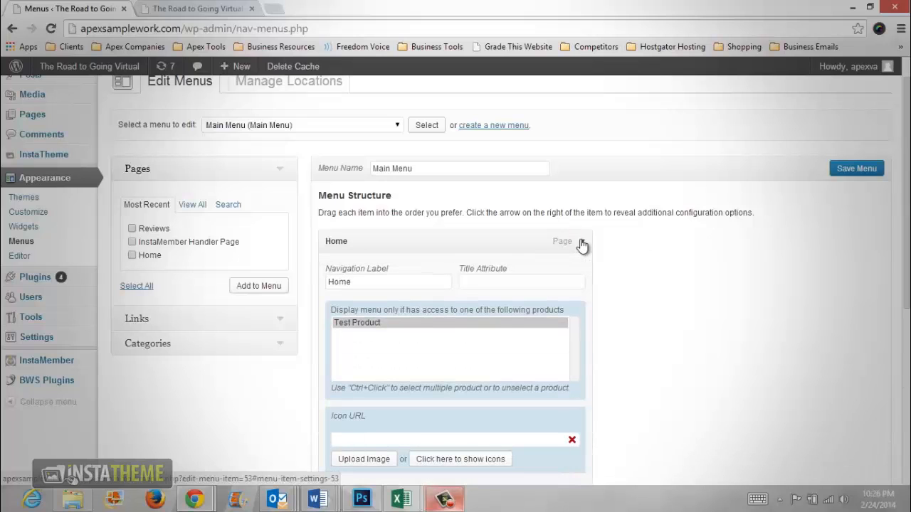
scroll(777, 259, "down", 4)
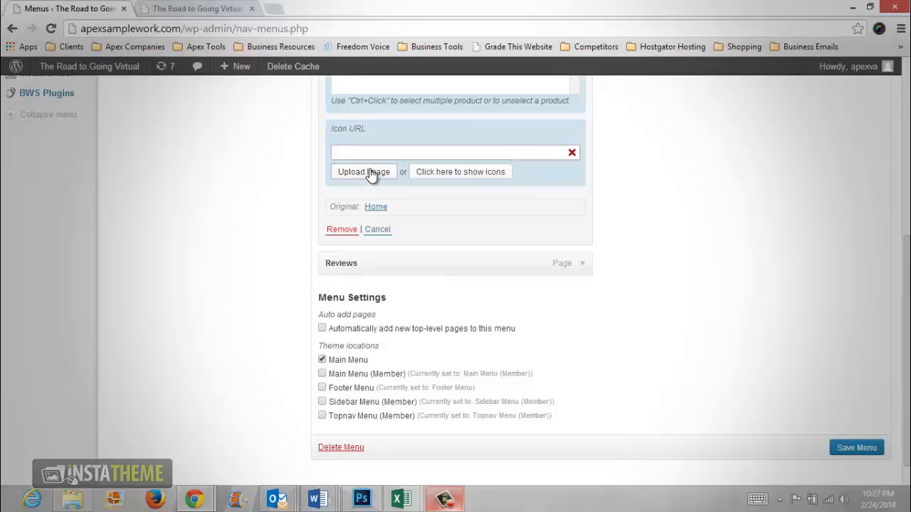
left_click(466, 175)
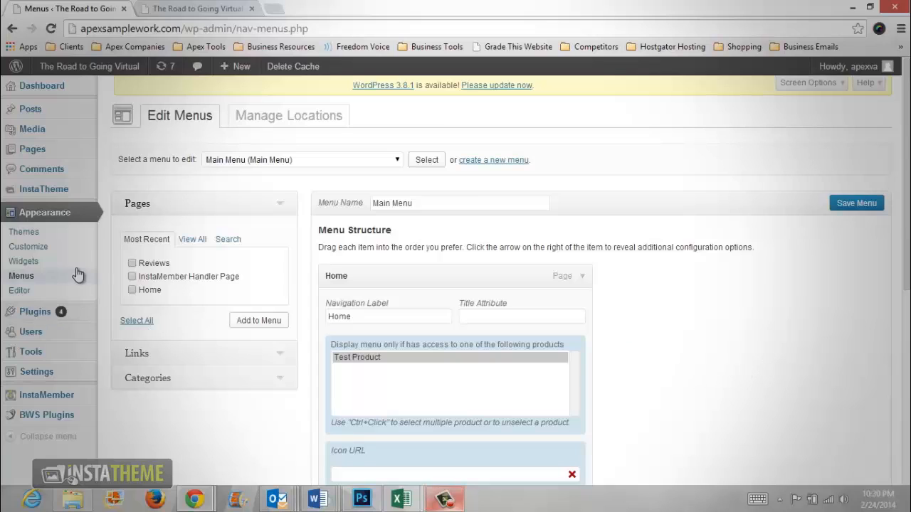
Open a page for editing, title it Home and update it
mouse_move(54, 158)
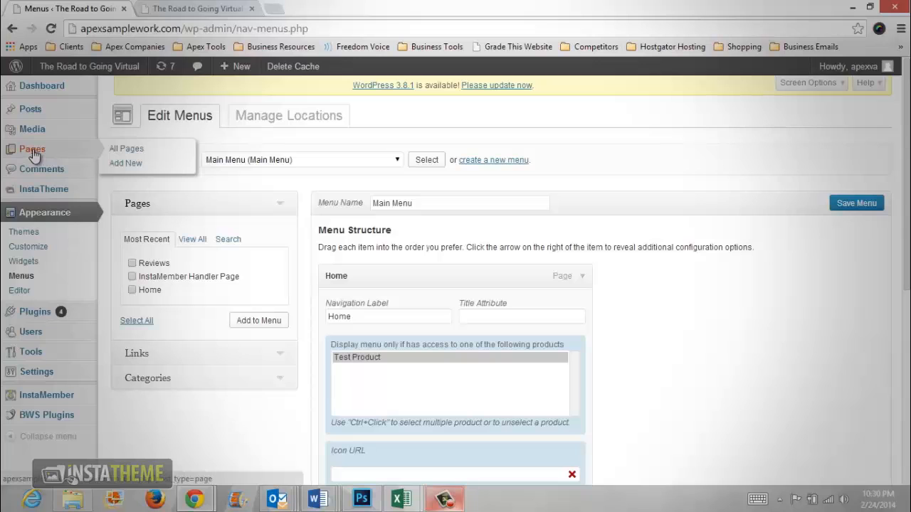
left_click(132, 163)
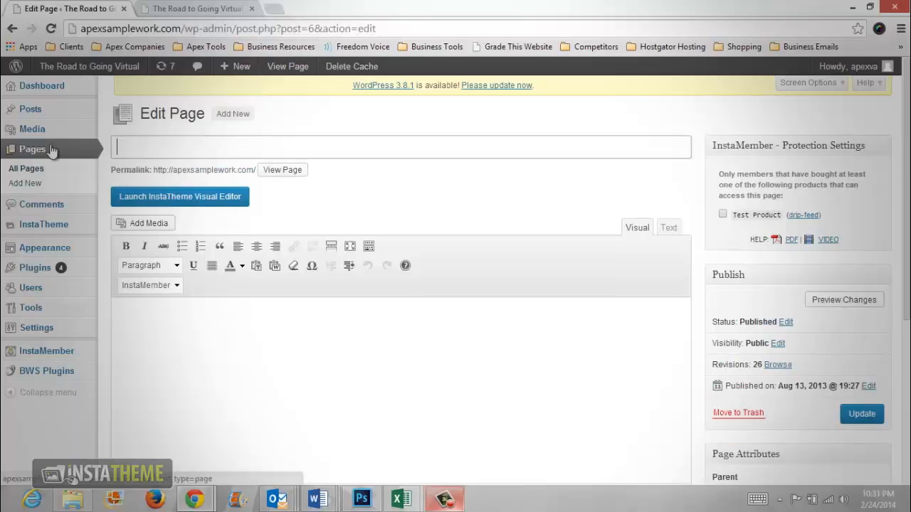
type("Home")
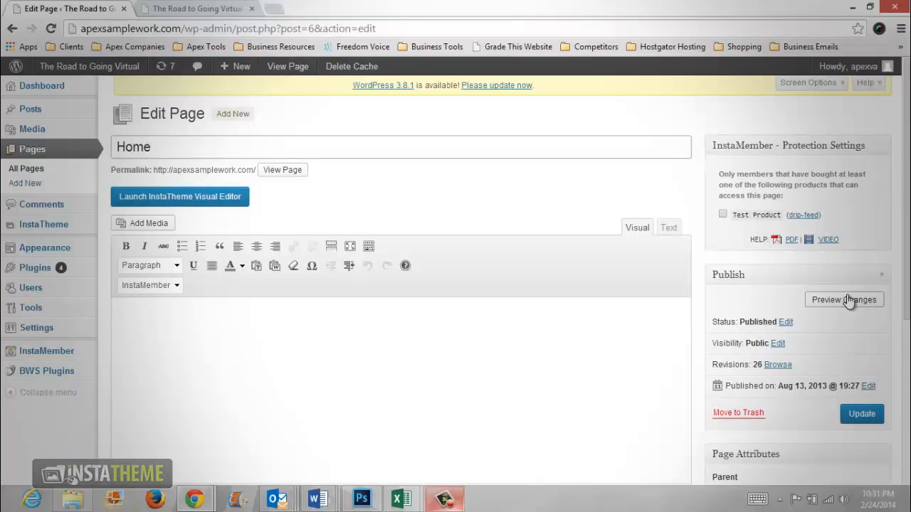
scroll(817, 385, "down", 1)
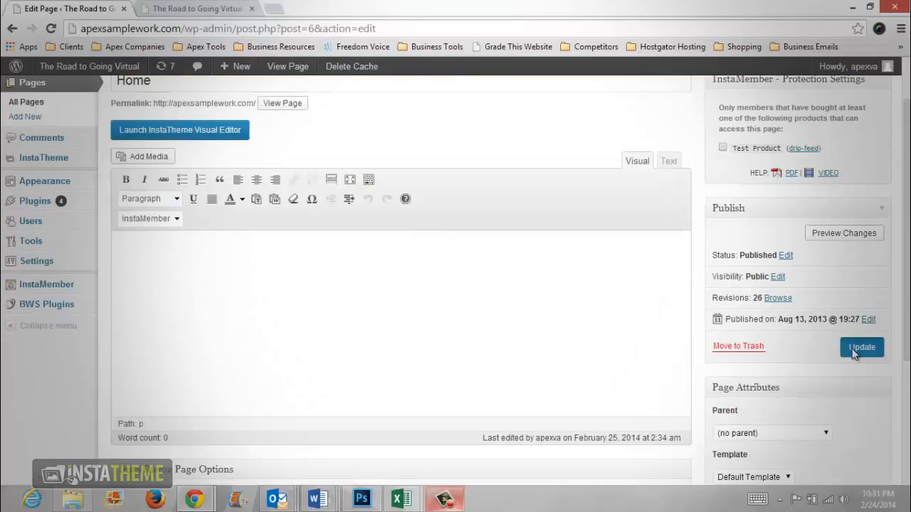
left_click(853, 350)
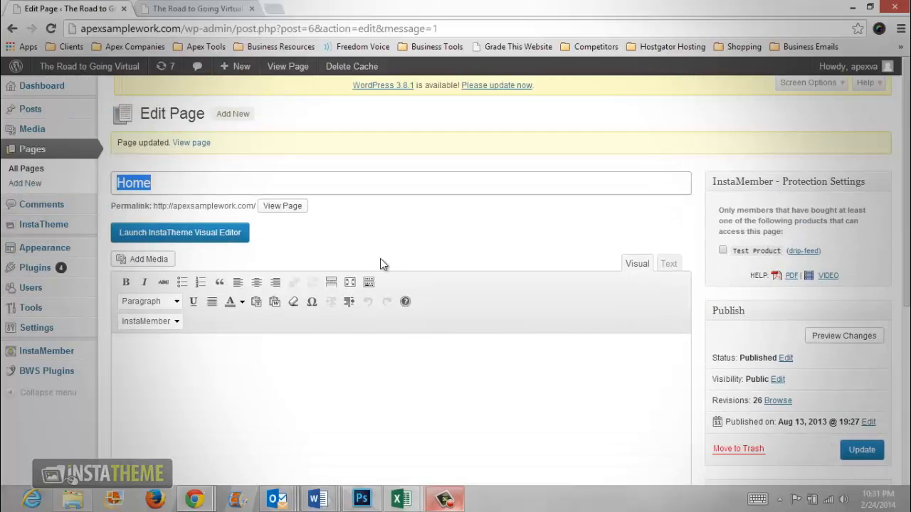
Launch the InstaTheme Visual Editor and add a title element reading "The Road to Going Virtual" in red
left_click(231, 237)
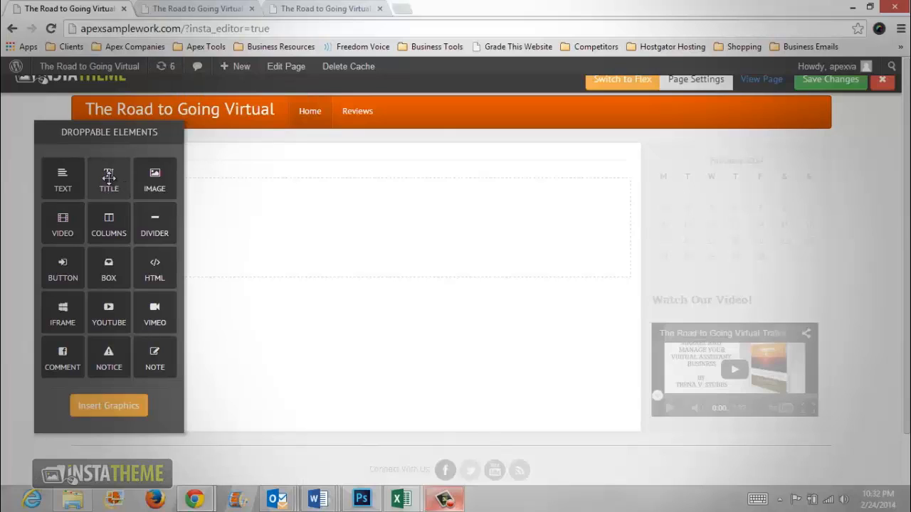
left_click_drag(109, 176, 309, 257)
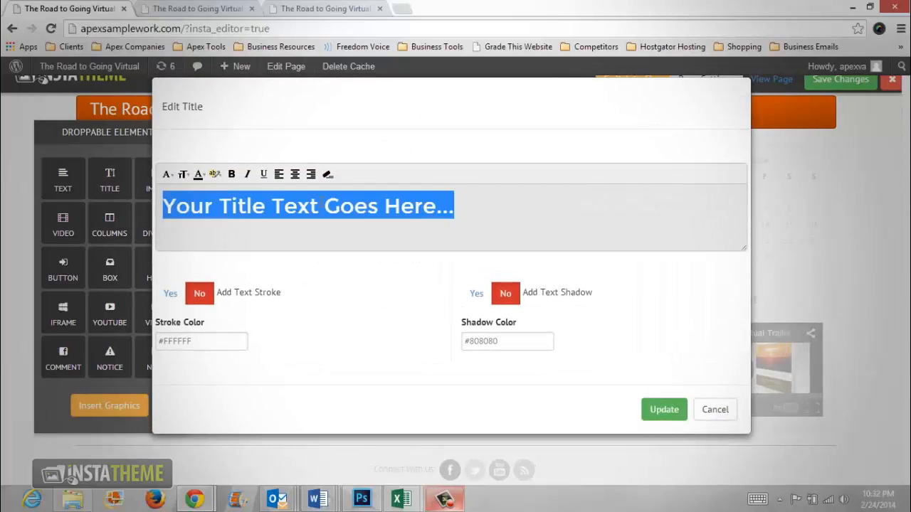
type("The Road to Going Virtual")
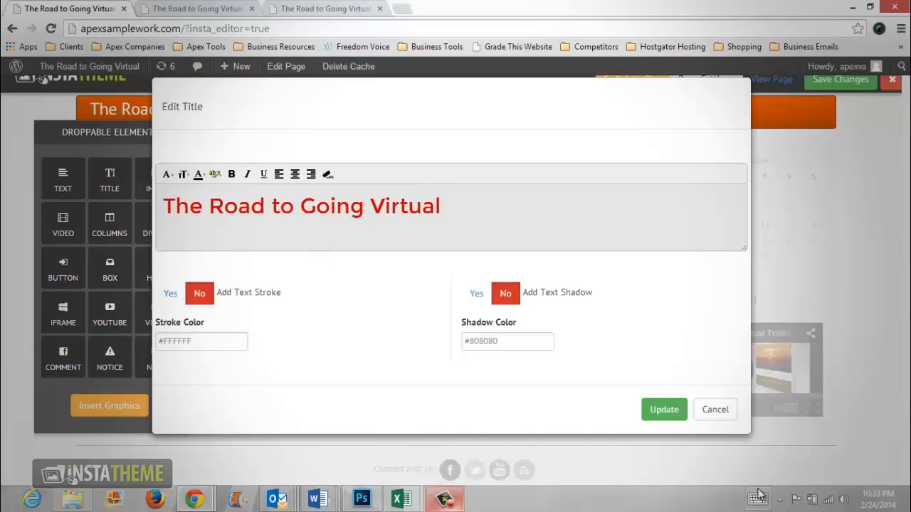
left_click(664, 415)
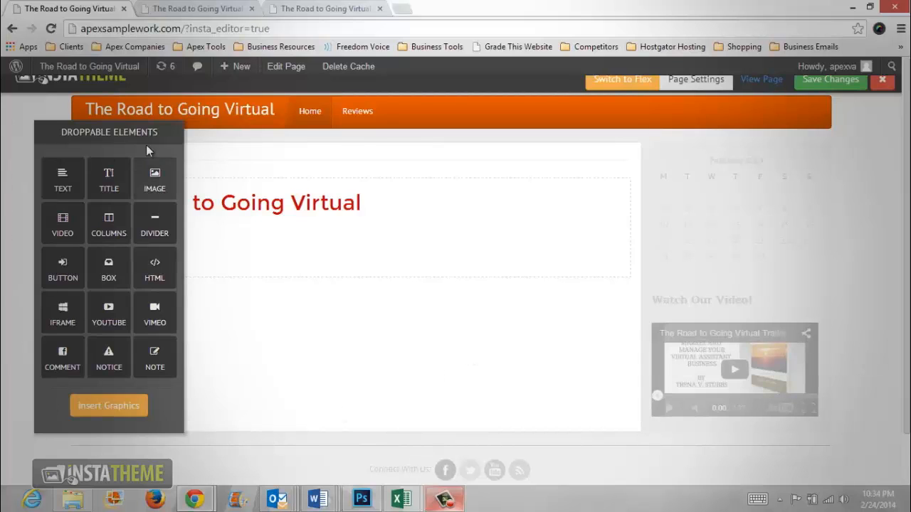
Add a columns element below the title with the 1/2 + 1/2 layout, moving the element palette clear of the content
left_click_drag(110, 212, 222, 263)
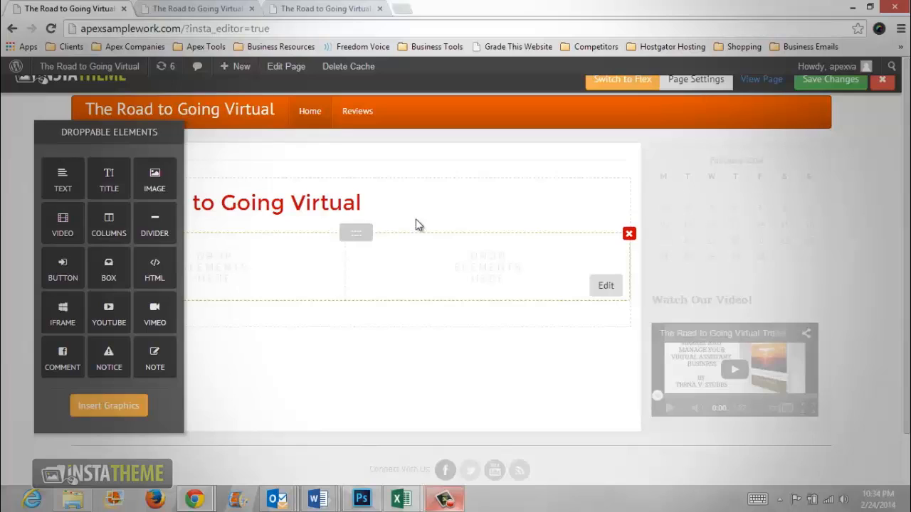
left_click_drag(121, 132, 74, 134)
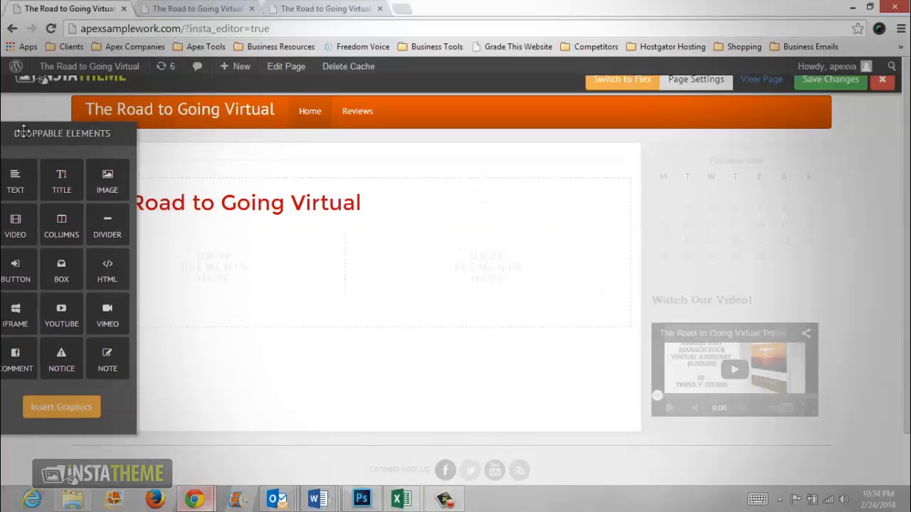
left_click_drag(75, 142, 770, 156)
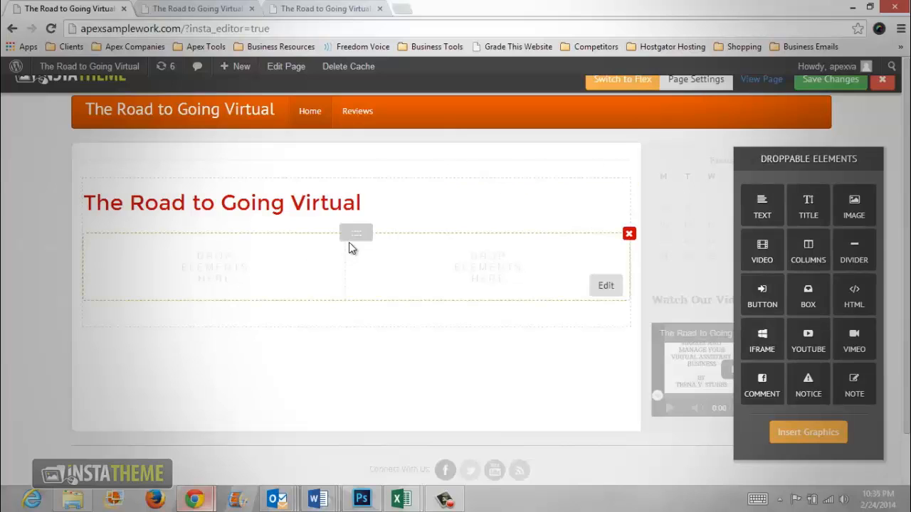
left_click(601, 287)
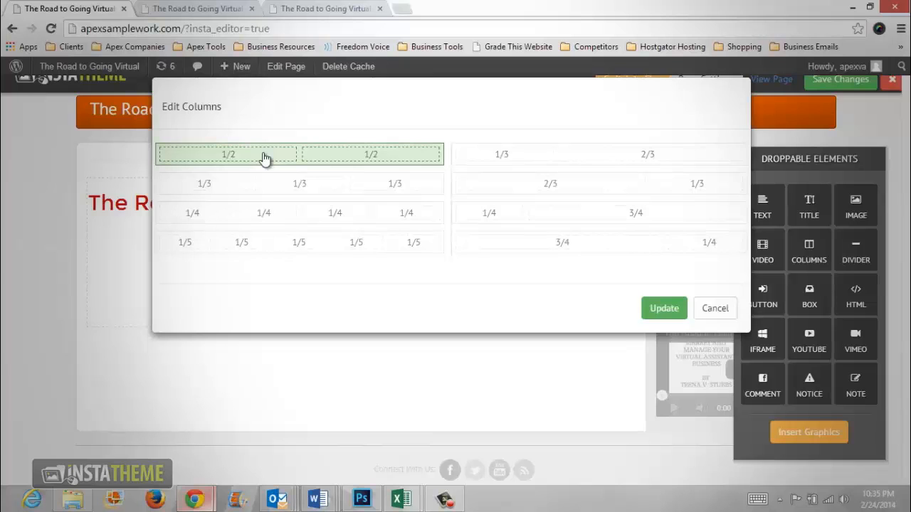
left_click(665, 308)
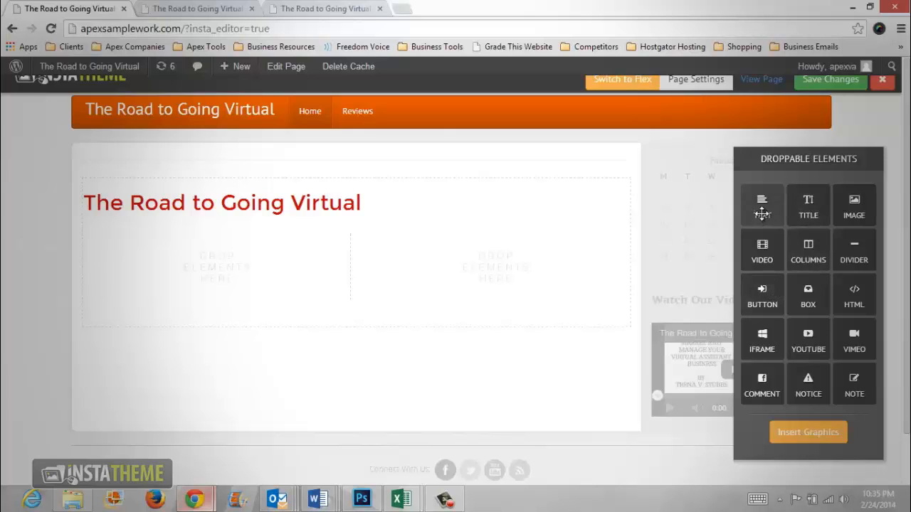
Add a text element to the first column and replace its placeholder with the copied book description
left_click_drag(763, 204, 157, 262)
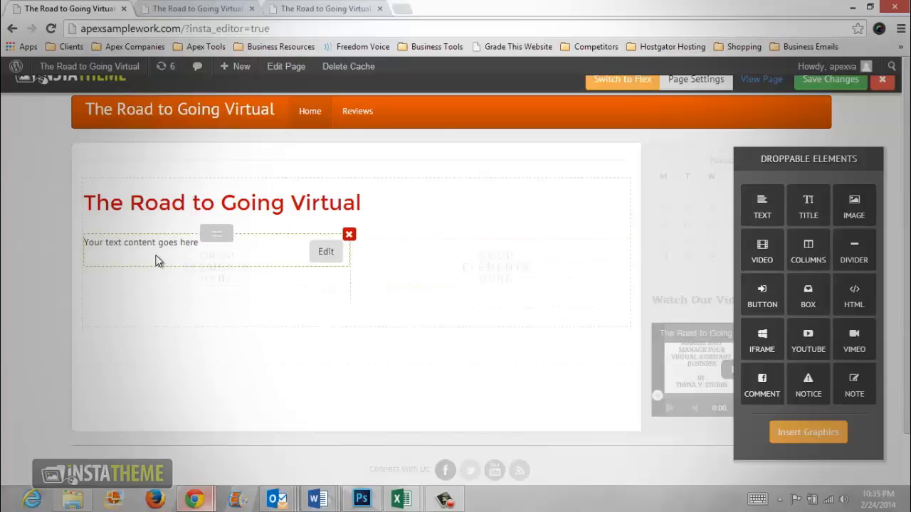
left_click(325, 252)
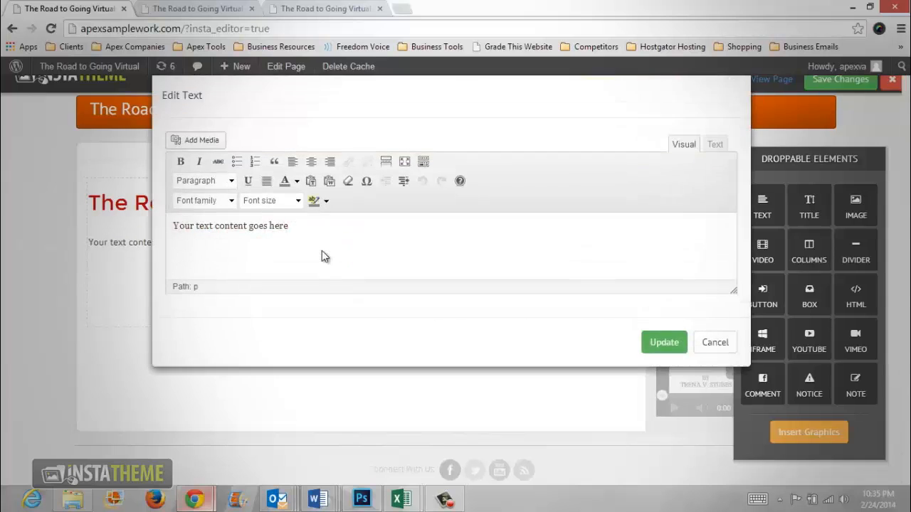
triple_click(300, 241)
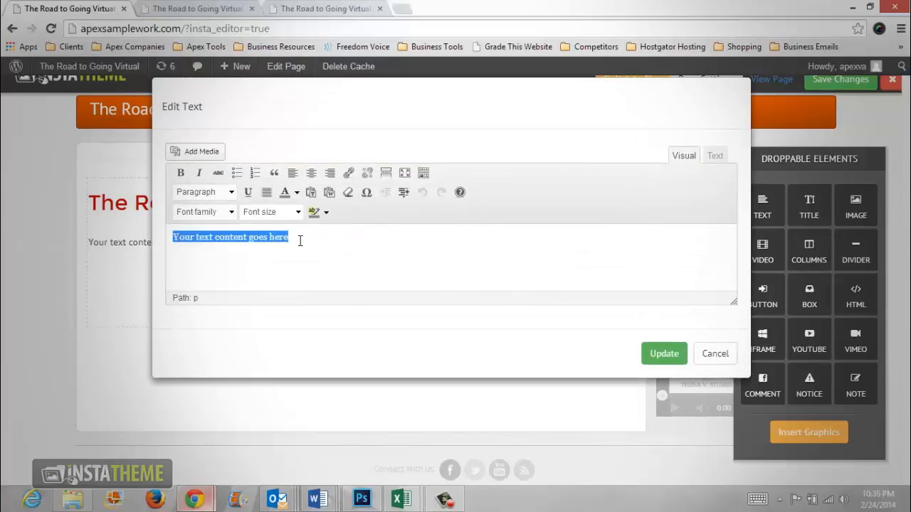
key("ctrl+v")
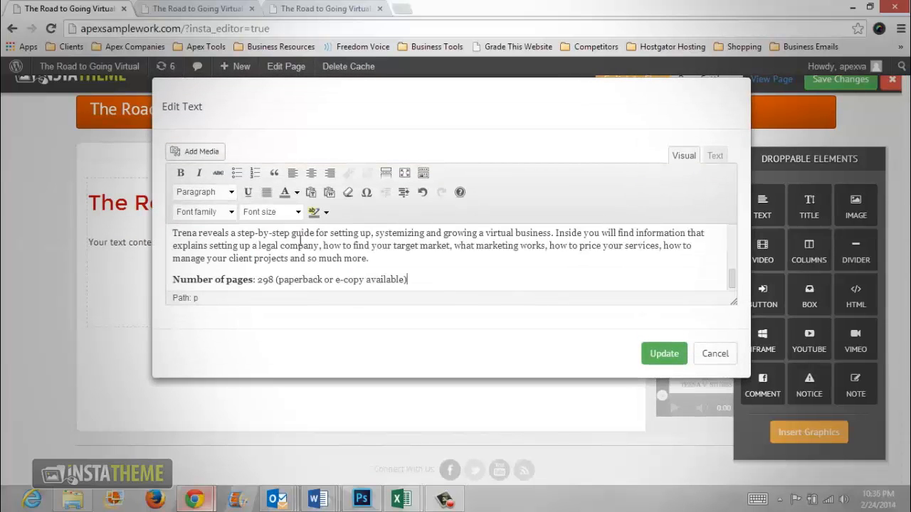
left_click(671, 349)
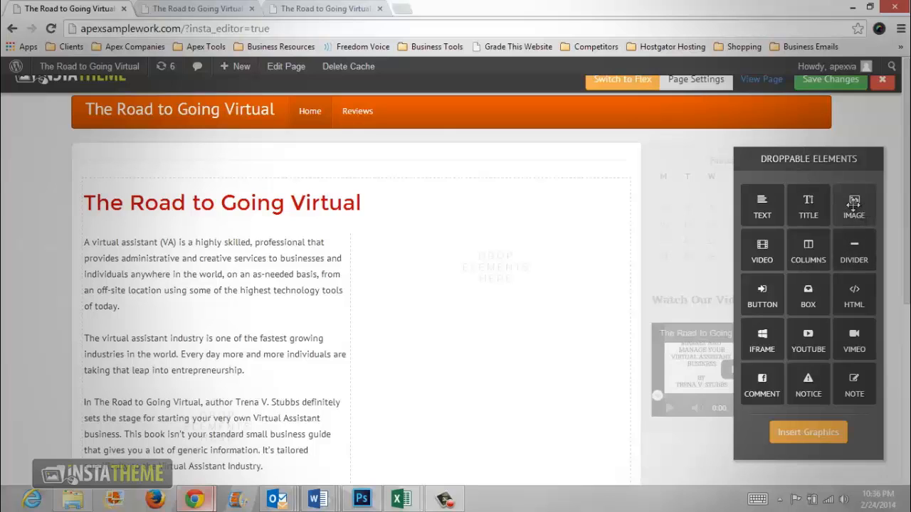
Add an image element to the second column using the book cover TRTGV1.jpg from the media library
left_click_drag(853, 204, 445, 267)
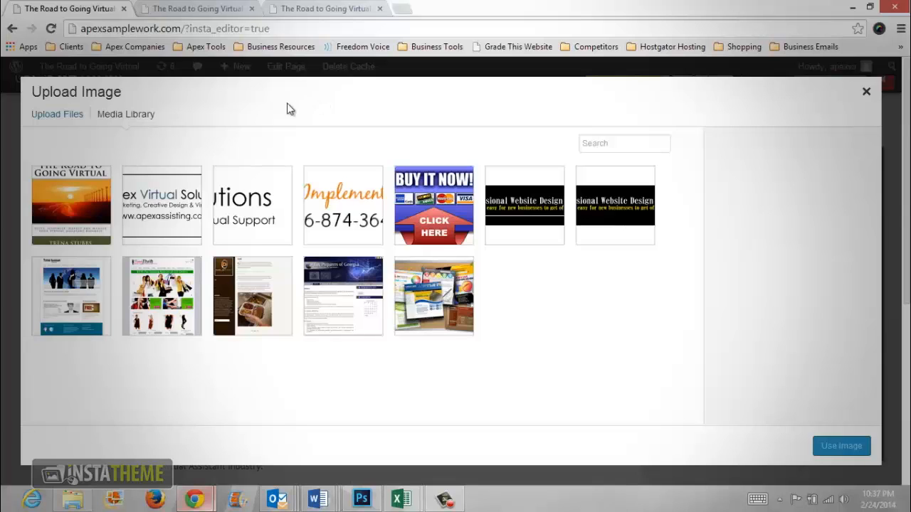
left_click(68, 203)
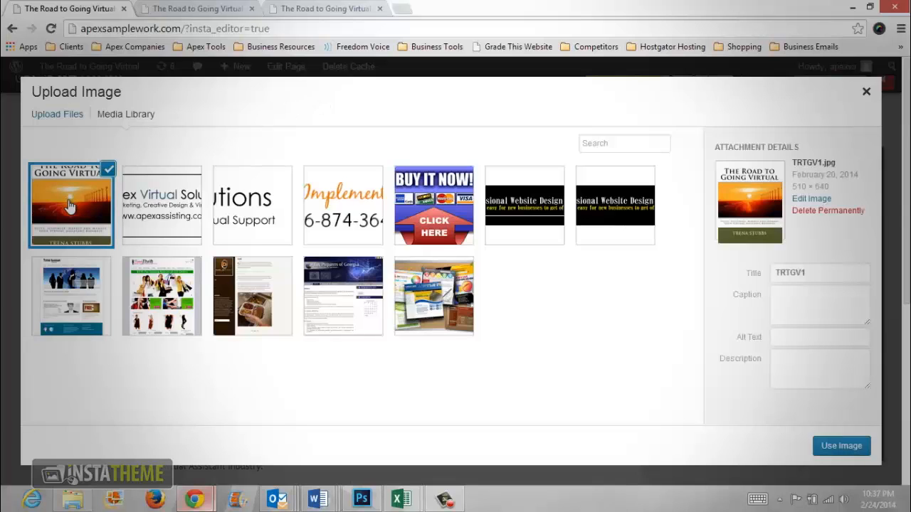
scroll(854, 437, "down", 5)
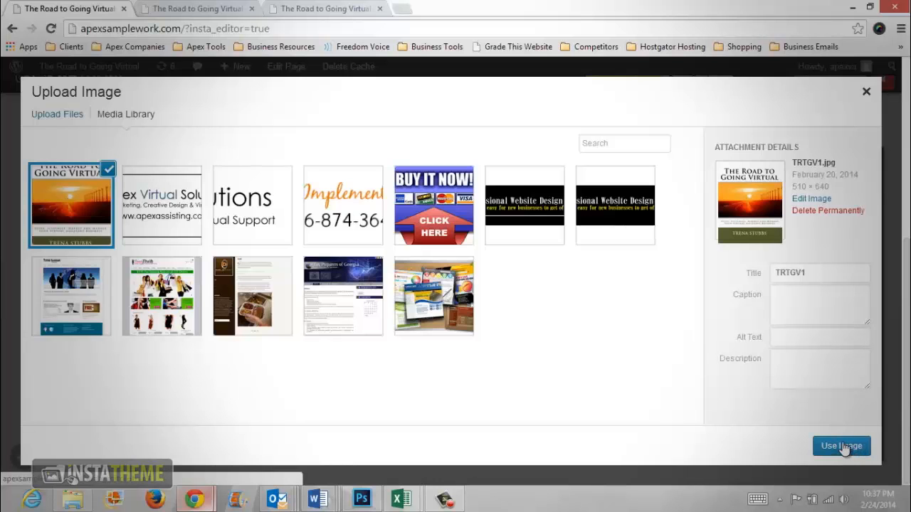
left_click(844, 446)
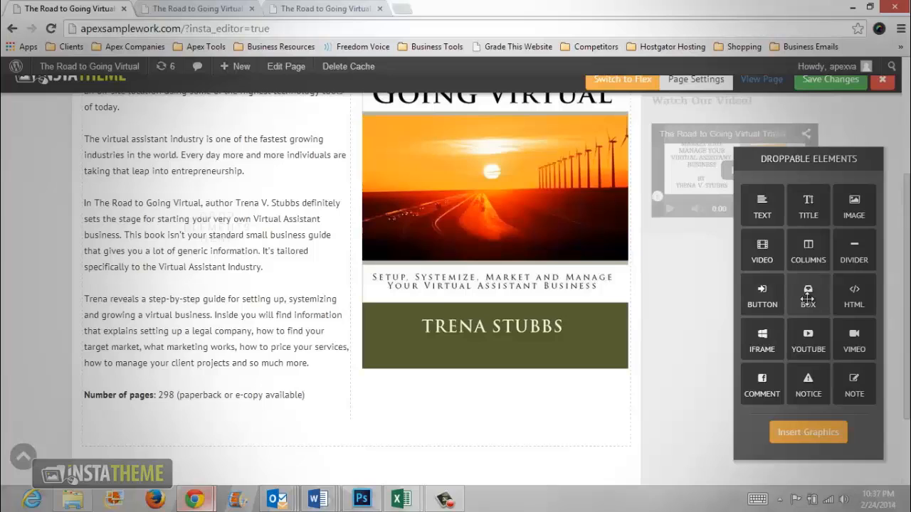
Add a box below the columns containing a text element that reads "Click here to place your order." in larger text
left_click_drag(803, 299, 184, 325)
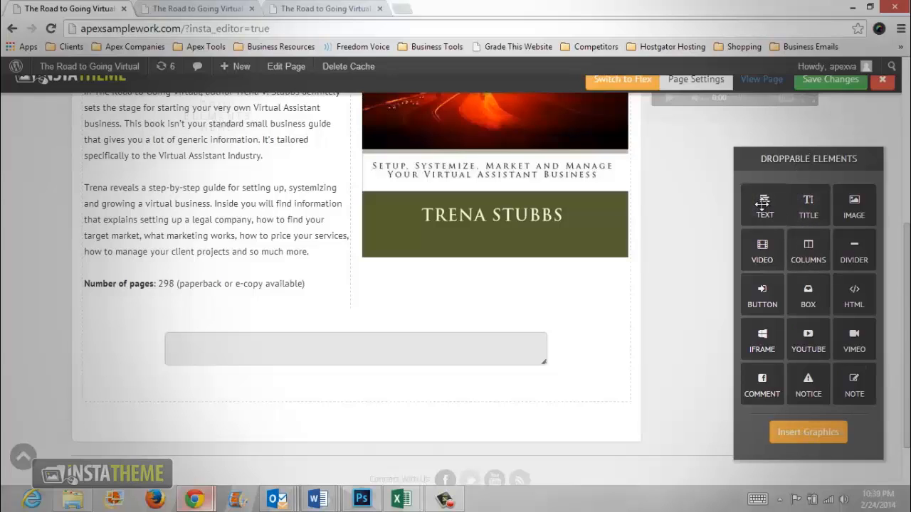
left_click_drag(742, 213, 303, 375)
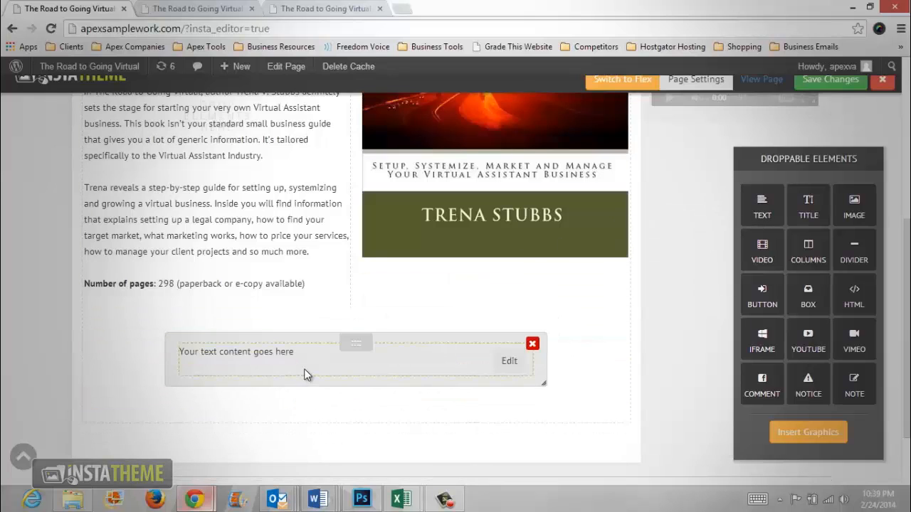
left_click(510, 363)
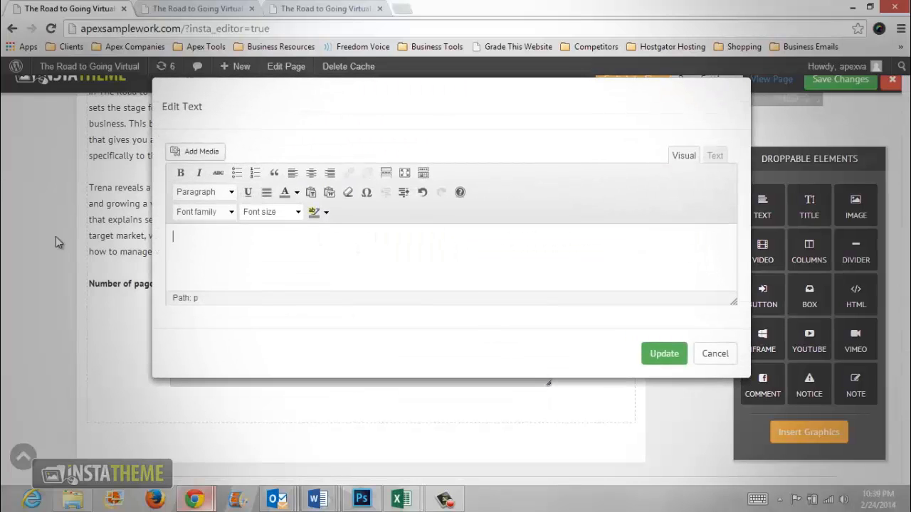
type("Click here to place your order.")
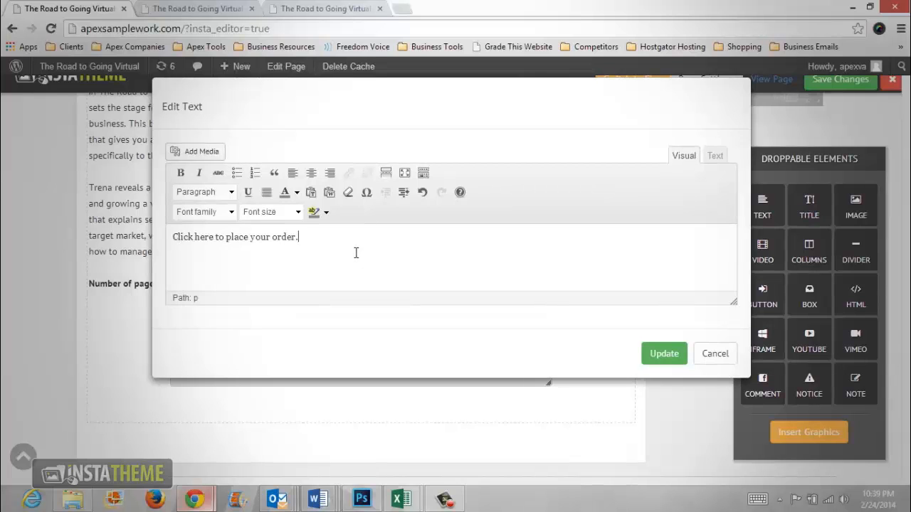
left_click(662, 354)
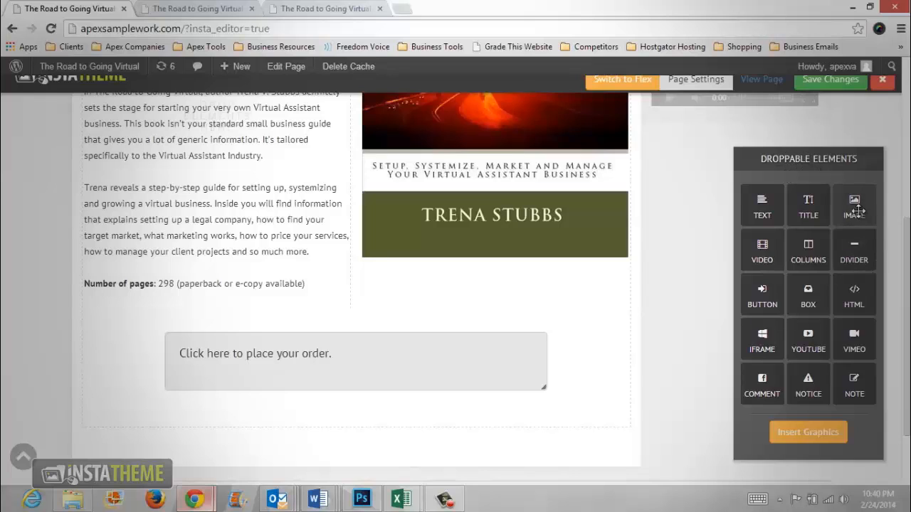
Add the button_buy_it_now.png image below the order text in the box and keep it centered
left_click_drag(860, 208, 247, 396)
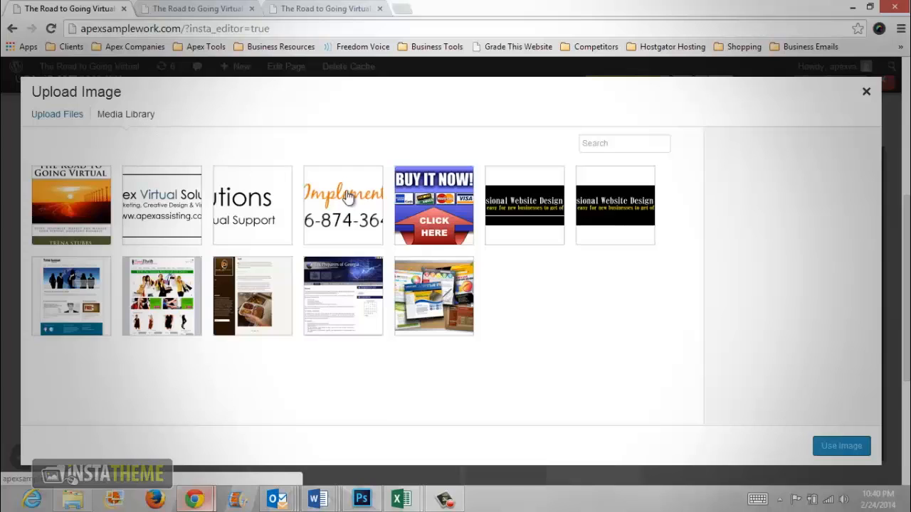
left_click(445, 210)
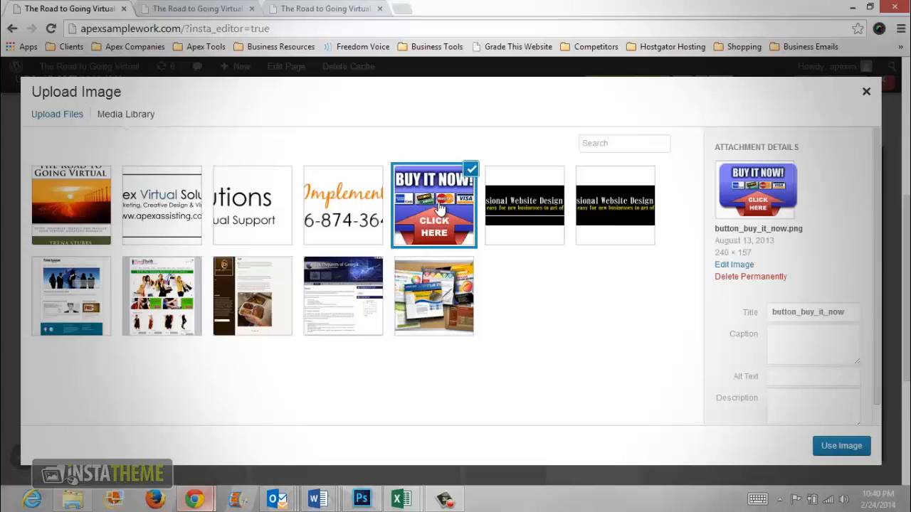
left_click(852, 446)
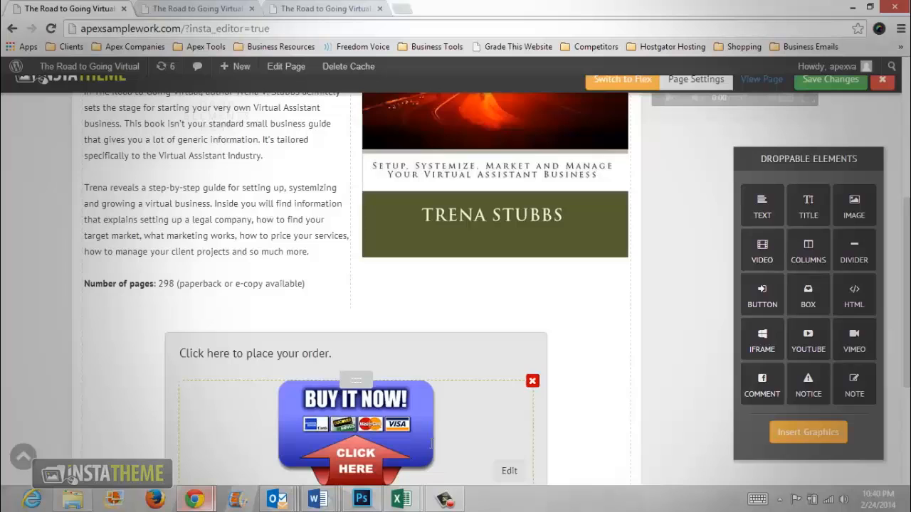
left_click(510, 472)
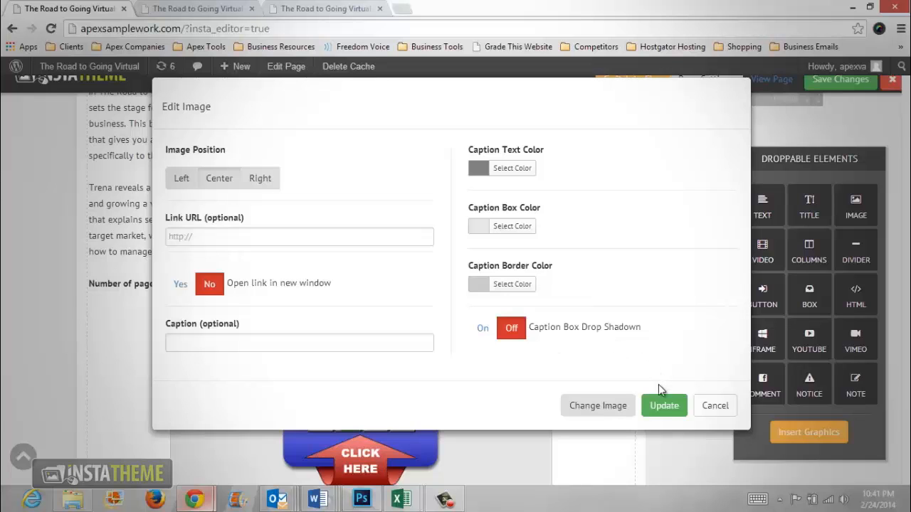
left_click(666, 411)
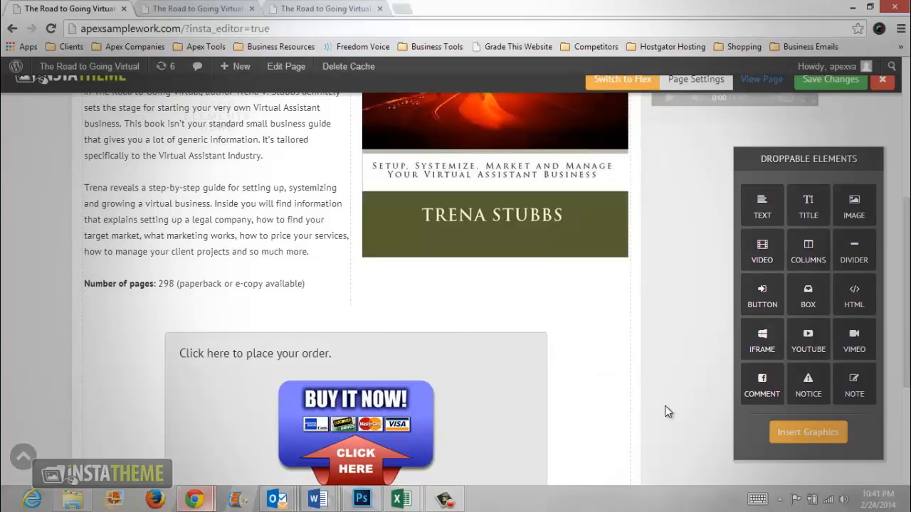
scroll(664, 405, "down", 3)
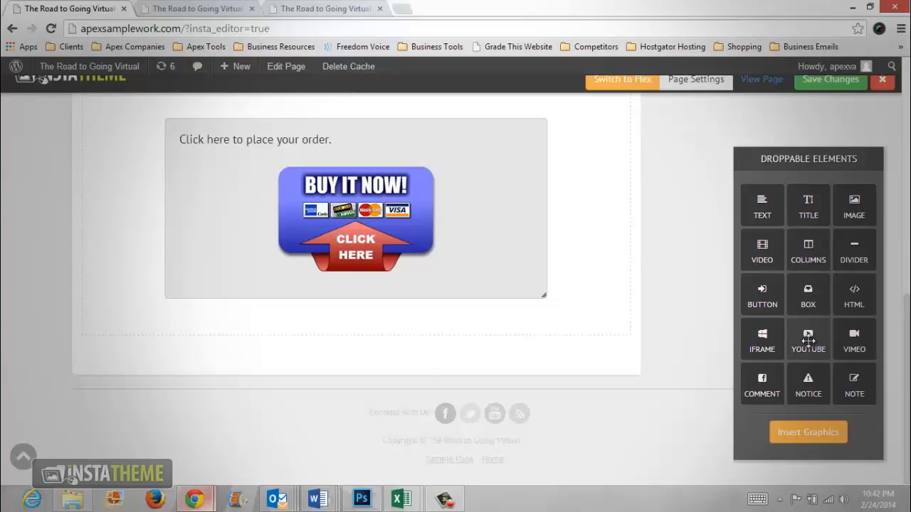
left_click_drag(808, 340, 338, 326)
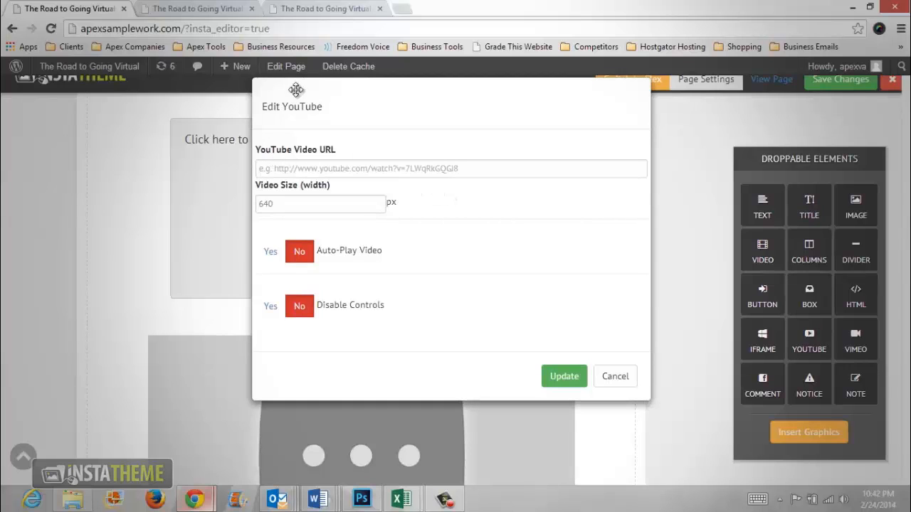
left_click(325, 168)
type("http://youtu.be/ZE_OTOvr45U")
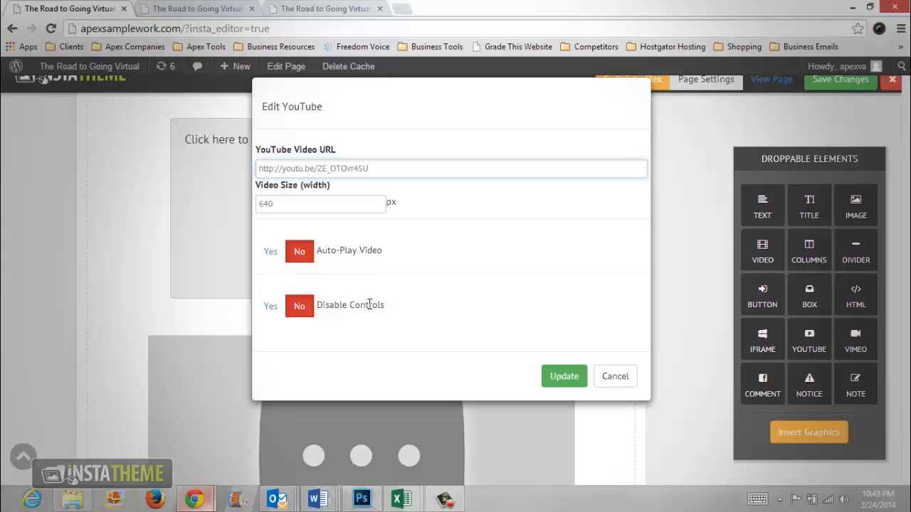
left_click(559, 377)
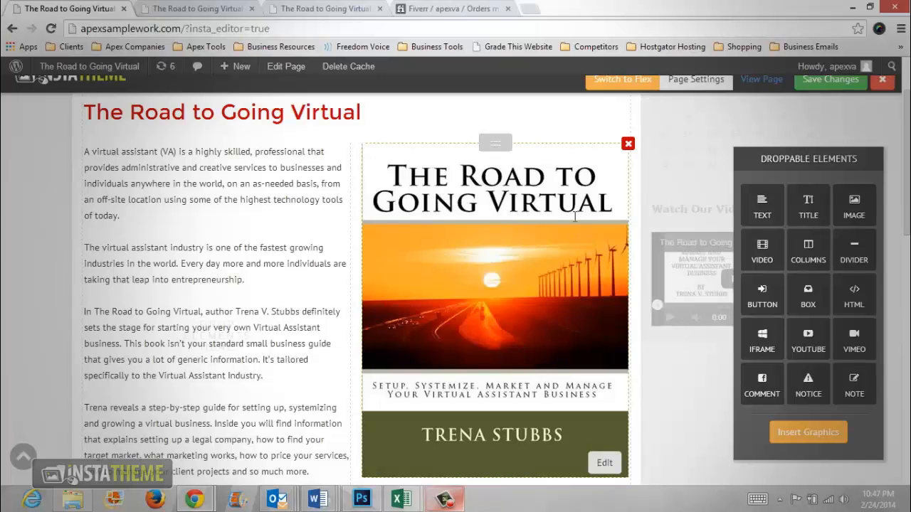
Review the page layout down to the embedded video and return to the order box
scroll(585, 235, "down", 10)
scroll(463, 205, "up", 3)
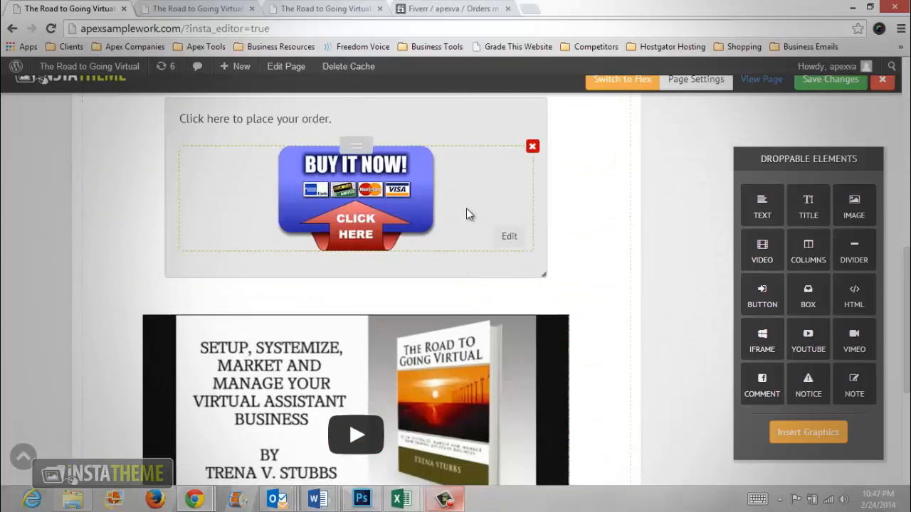
mouse_move(444, 279)
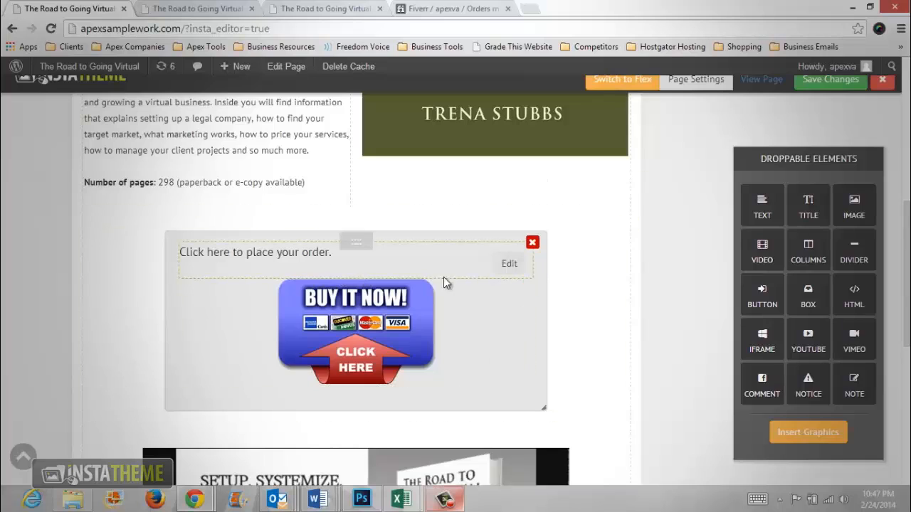
mouse_move(545, 385)
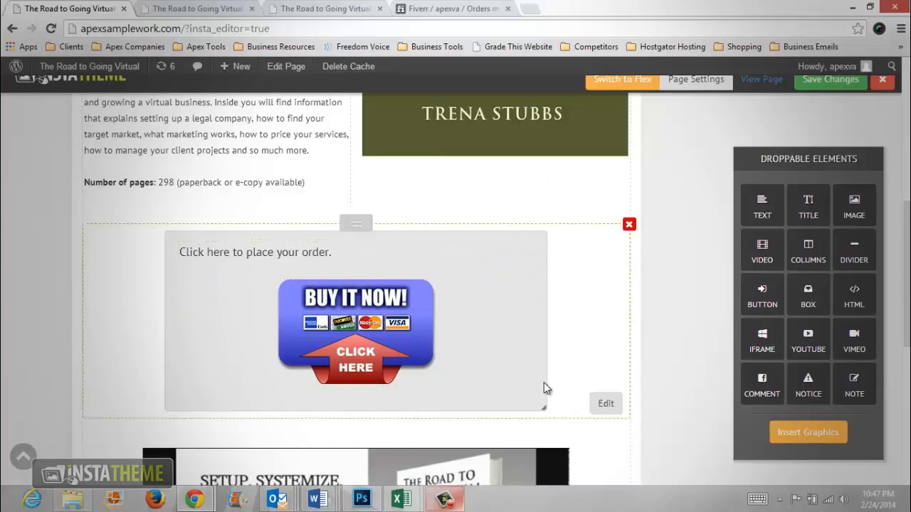
Give the order box a dashed border in dark gray #625e5e and apply the box settings
left_click(608, 406)
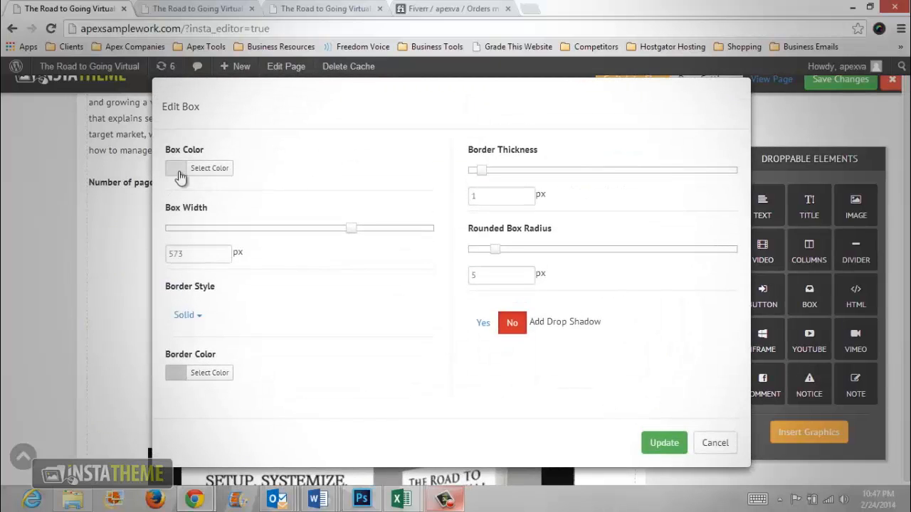
left_click(202, 317)
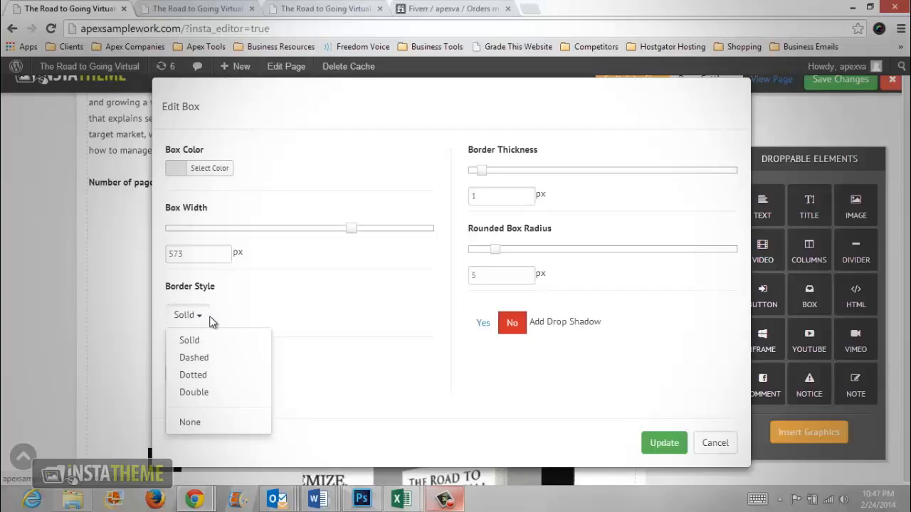
left_click(211, 361)
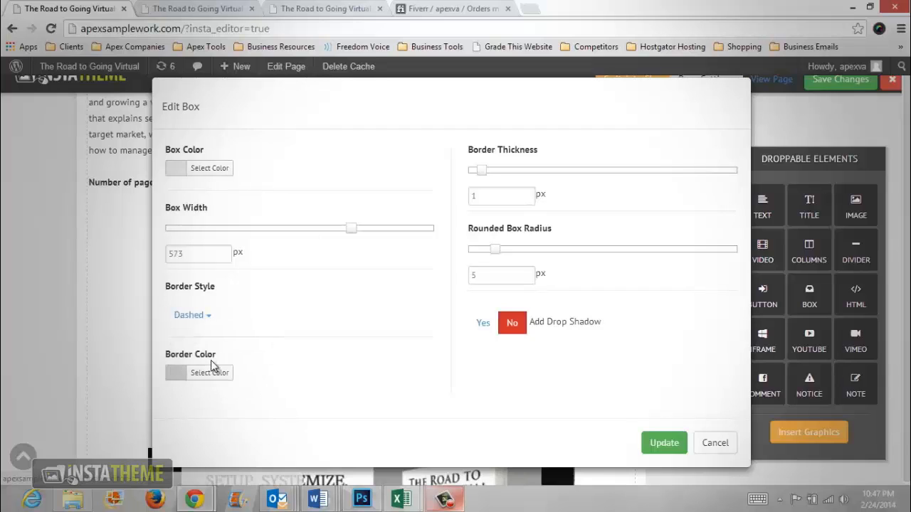
left_click(219, 372)
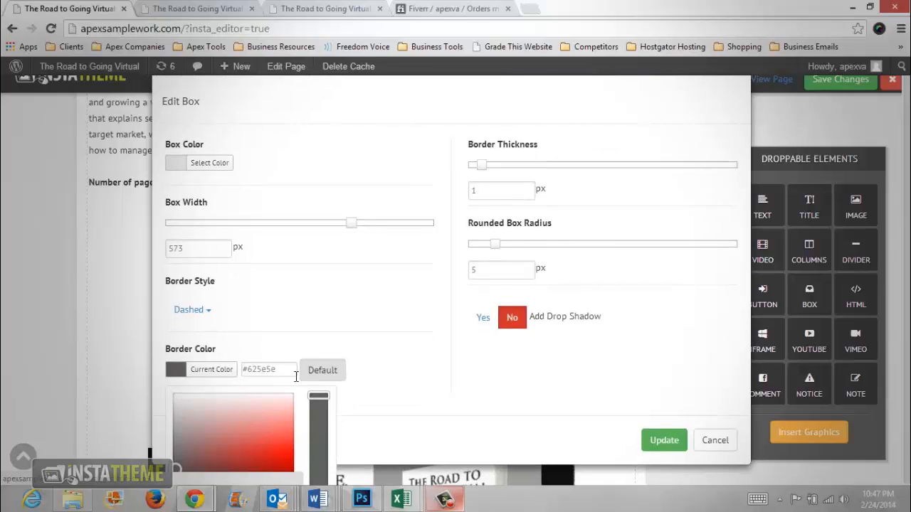
left_click(448, 419)
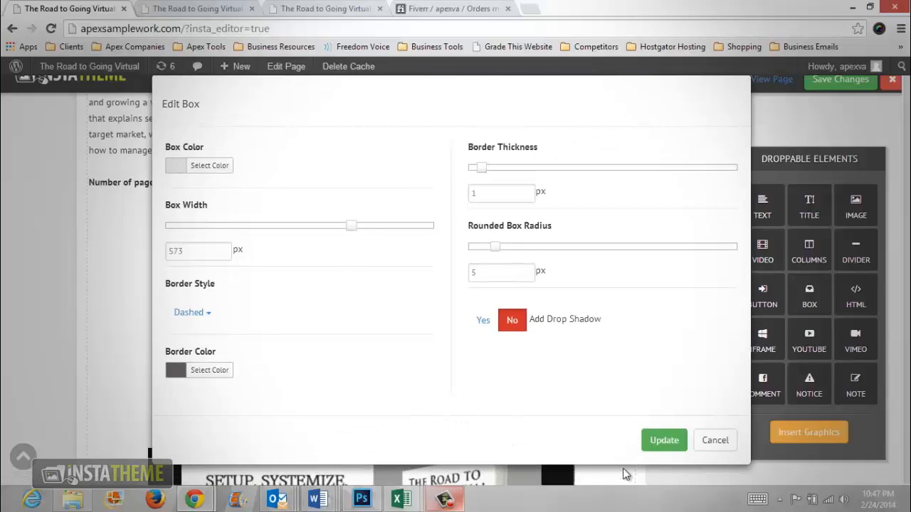
left_click(673, 445)
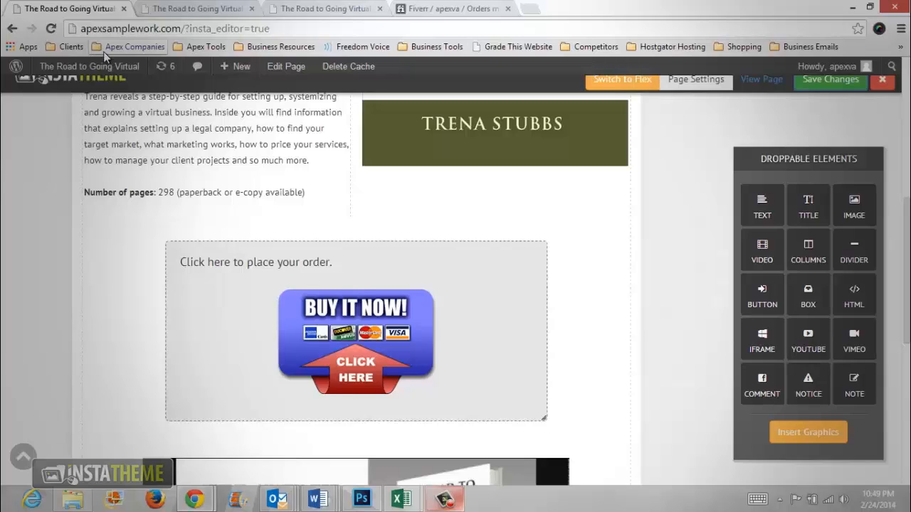
View the live Home page and check its layout from the header and book text to the order box and embedded video
left_click(763, 84)
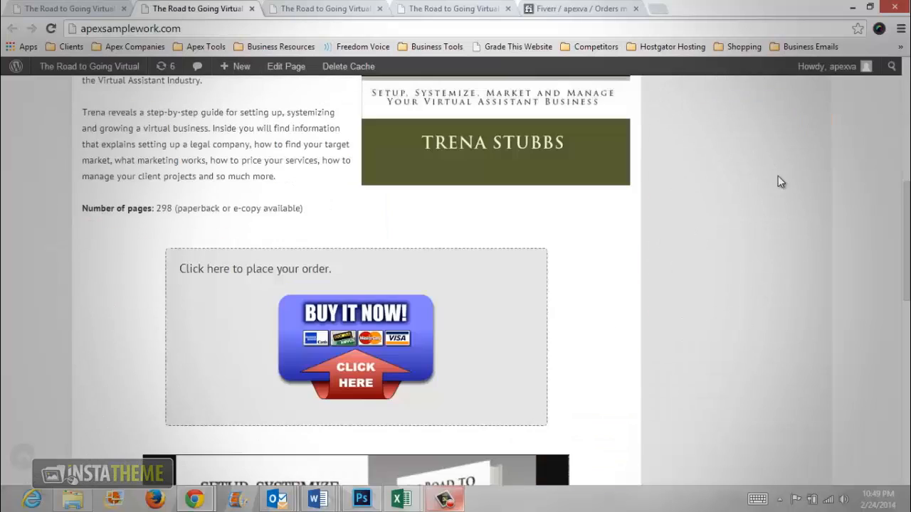
left_click_drag(905, 216, 905, 348)
scroll(869, 230, "up", 10)
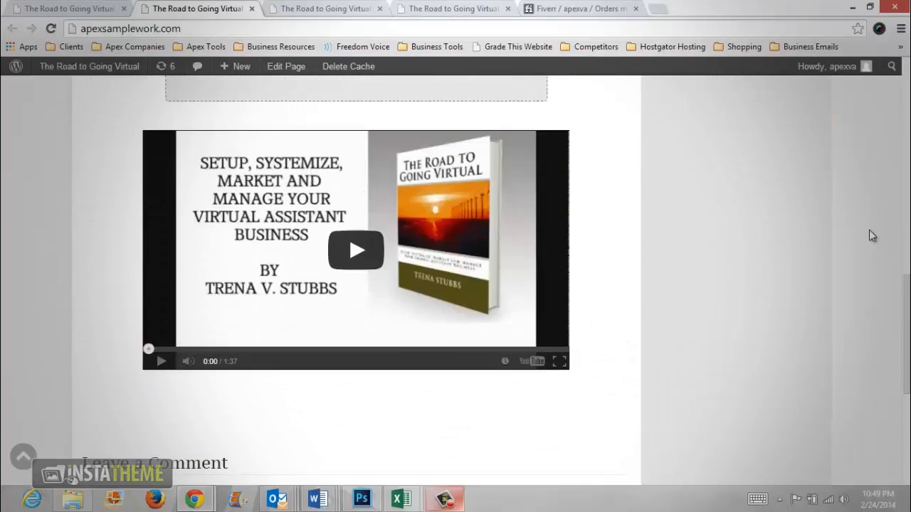
scroll(557, 212, "up", 2)
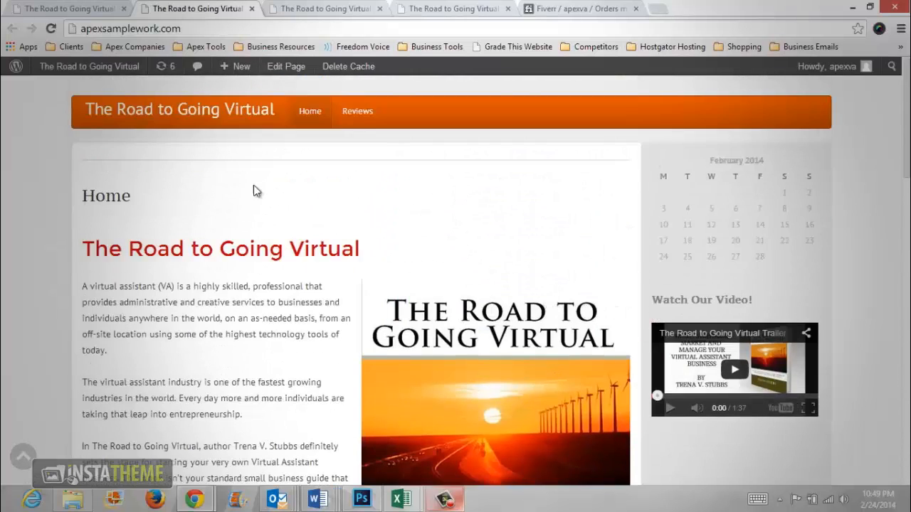
scroll(481, 349, "down", 6)
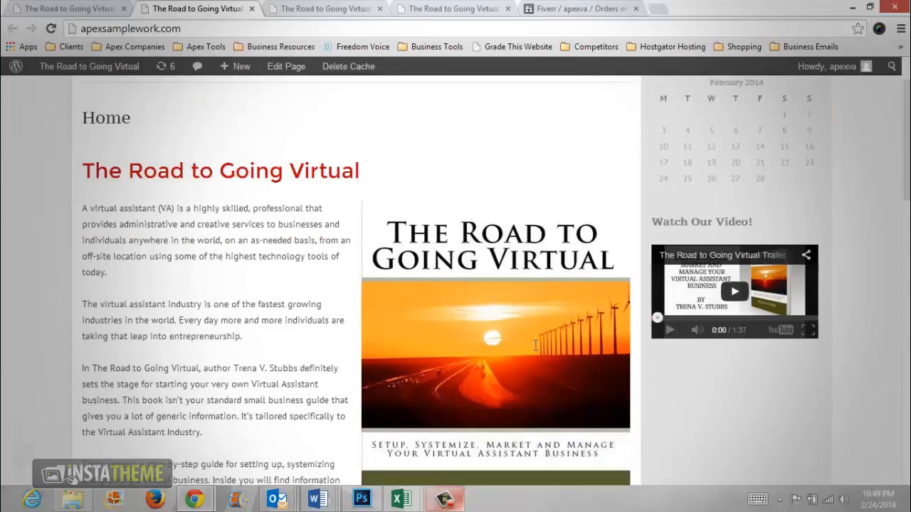